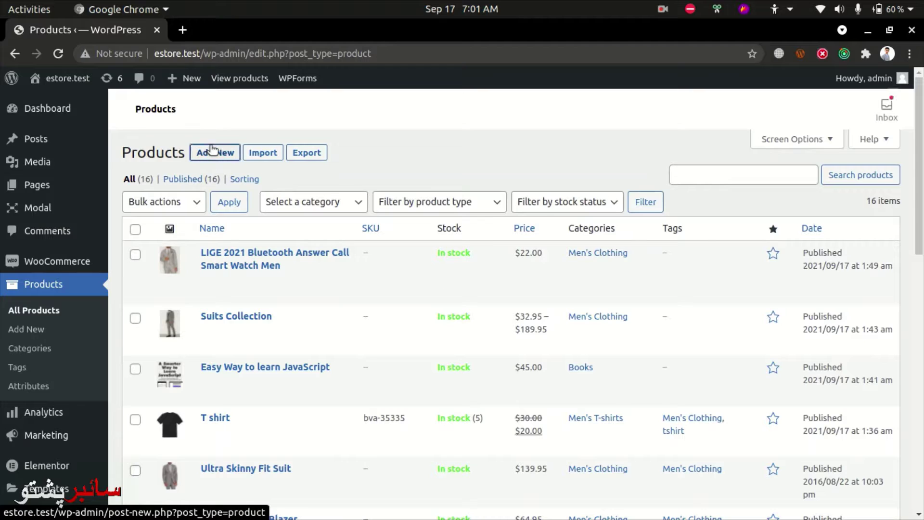
# Step: Start a new product and name it "T- Shirt Mens"
pyautogui.click(213, 152)
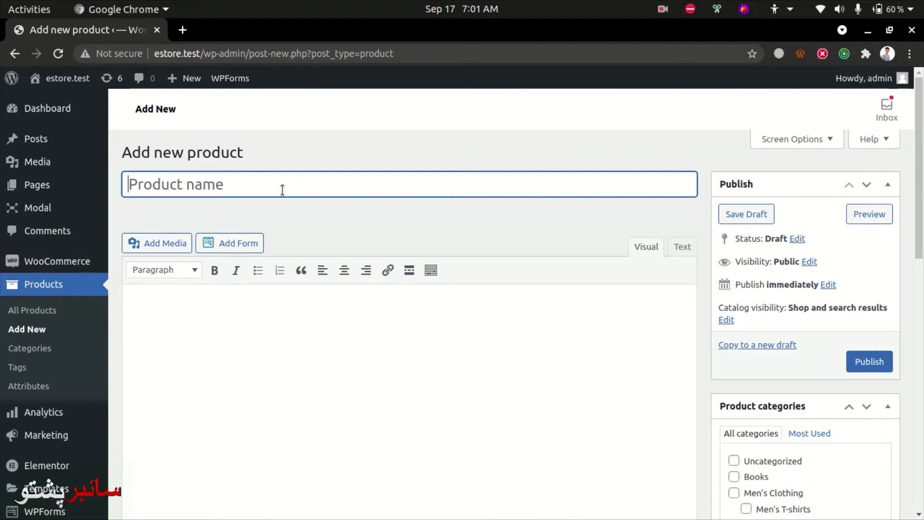
pyautogui.write('T')
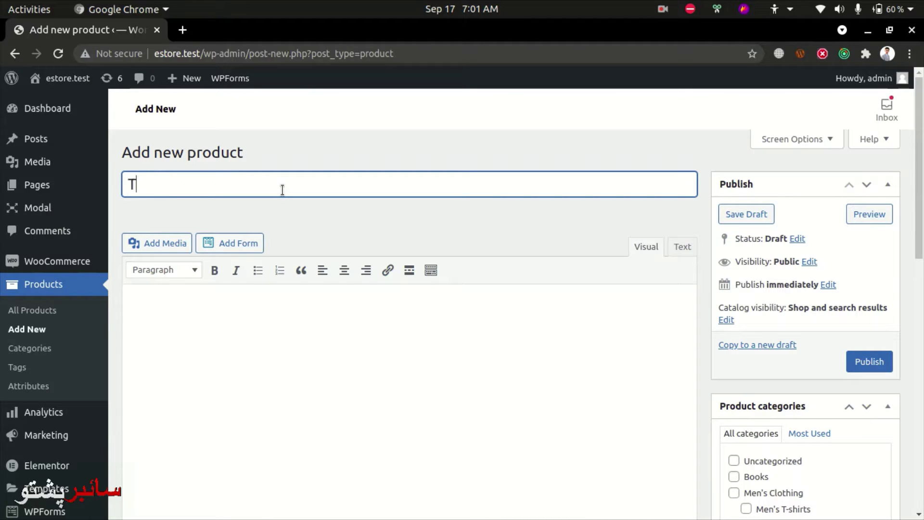
pyautogui.write('- Shr')
pyautogui.write('rt Men')
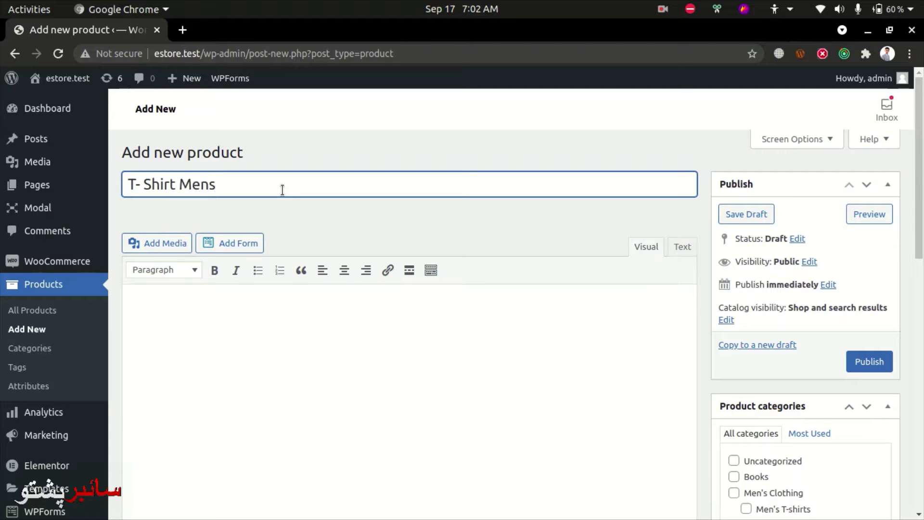
pyautogui.write('s')
pyautogui.press('Tab')
pyautogui.hotkey('ctrl', 'v')
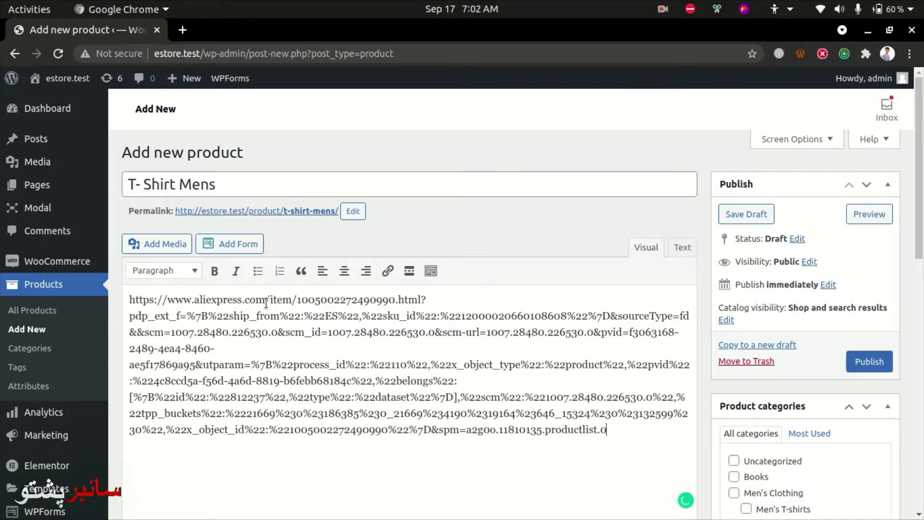
pyautogui.hotkey('ctrl', 'a')
pyautogui.press('BackSpace')
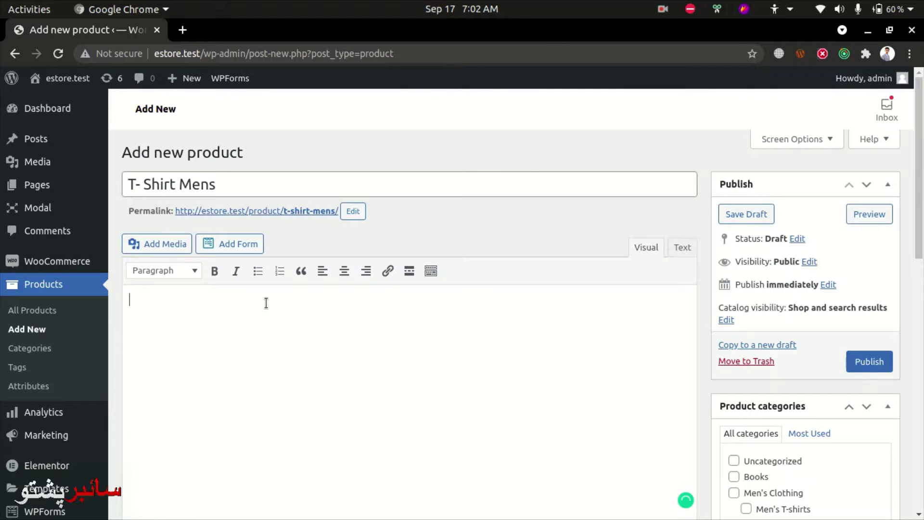
# Step: Fill the product description with the "Lorem ipsum dolor sit amet" paragraph from the clipboard history, inserted twice
pyautogui.click(663, 7)
pyautogui.moveTo(716, 6)
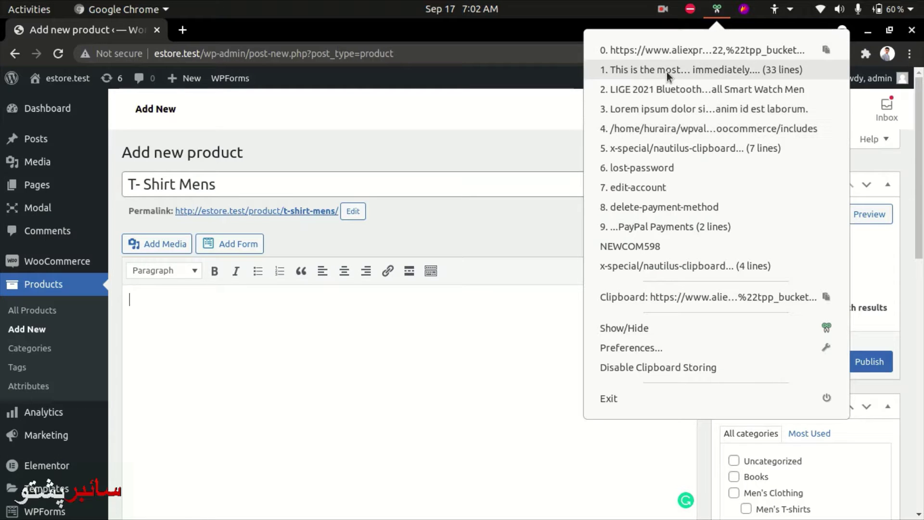
pyautogui.click(662, 106)
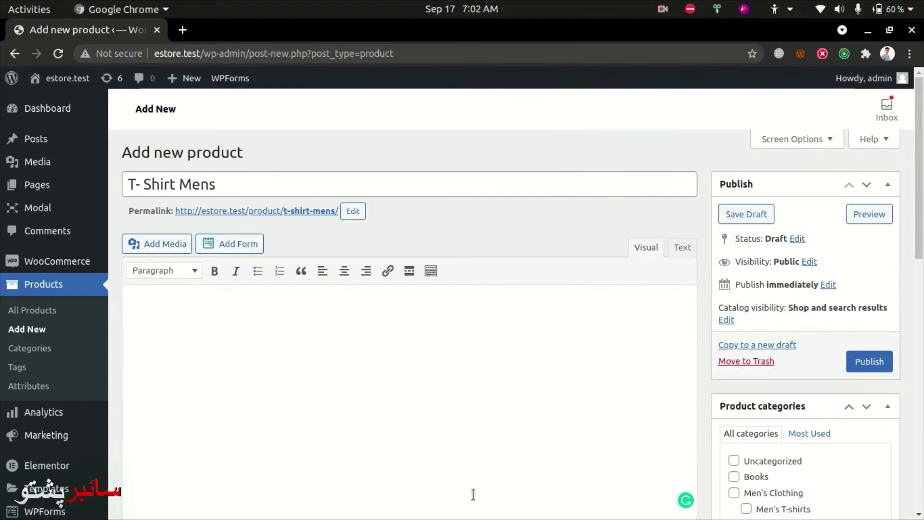
pyautogui.write('Lorem ipsum dolor sit amet, consectetur adipiscing elit, sed do eiusmod tempor incididunt ut labore et dolore magna aliqua. Ut enim ad minim veniam, quis nostrud exercitation ullamco laboris nisi ut aliquip ex ea commodo consequat. Duis aute irure dolor in reprehenderit in voluptate velit esse cillum dolore eu fugiat nulla pariatur. Excepteur sint occaecat cupidatat non proident, sunt in culpa qui officia deserunt mollit anim id est laborum.')
pyautogui.write('Lorem ipsum dolor sit amet, consectetur adipiscing elit, sed do eiusmod tempor incididunt ut labore et dolore magna aliqua. Ut enim ad minim veniam, quis nostrud exercitation ullamco laboris nisi ut aliquip ex ea commodo consequat. Duis aute irure dolor in reprehenderit in voluptate velit esse cillum dolore eu fugiat nulla pariatur. Excepteur sint occaecat cupidatat non proident, sunt in culpa qui officia deserunt mollit anim id est laborum.')
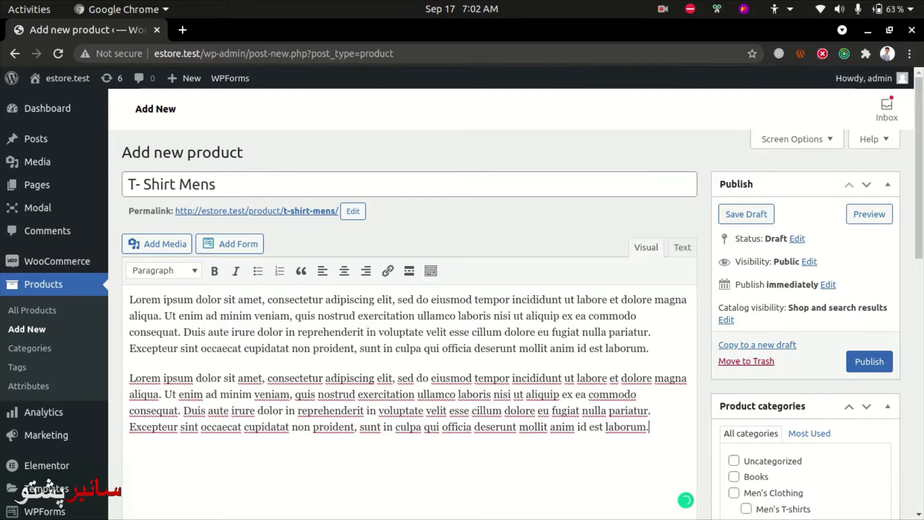
# Step: Assign the product to the Men's T-shirts category only, leaving Men's Clothing unchecked
pyautogui.scroll(-5, 562, 401)
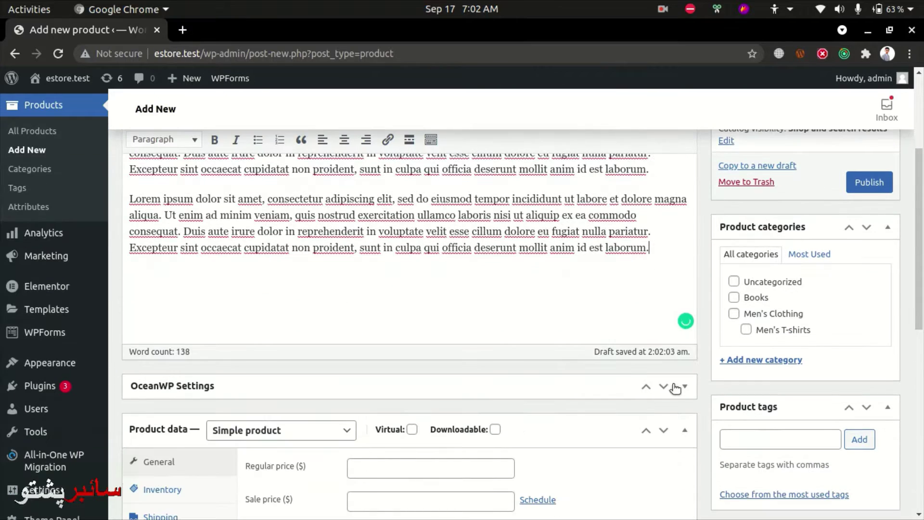
pyautogui.click(734, 314)
pyautogui.scroll(-3, 275, 452)
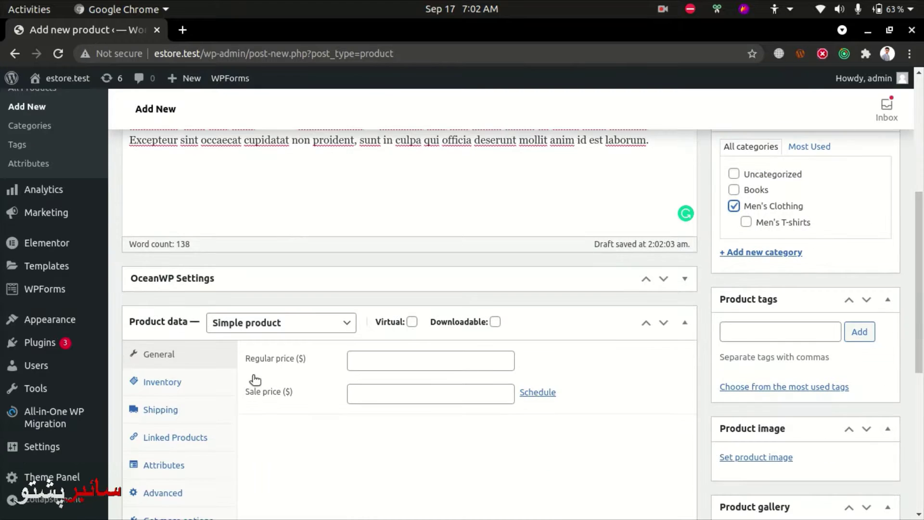
pyautogui.click(745, 222)
pyautogui.click(733, 206)
# Step: Set the product type to Variable product and expand the product data section
pyautogui.click(297, 334)
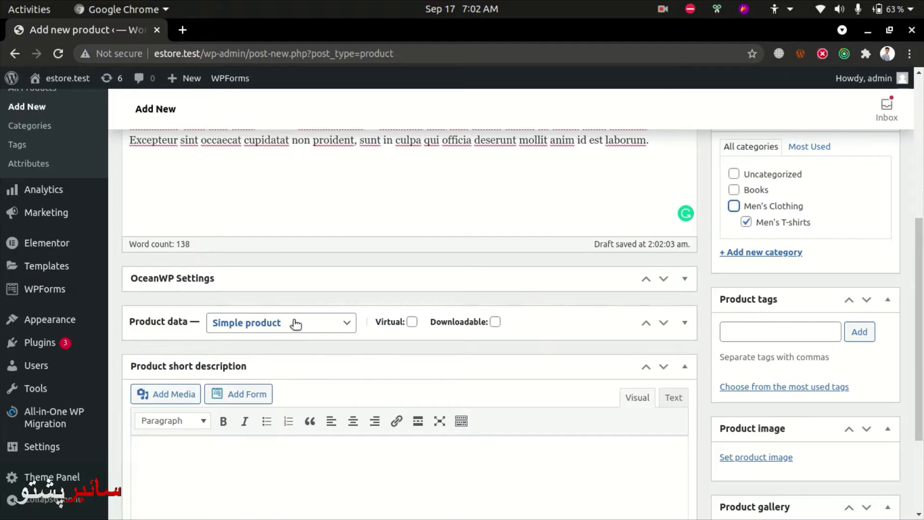
pyautogui.click(295, 323)
pyautogui.click(271, 388)
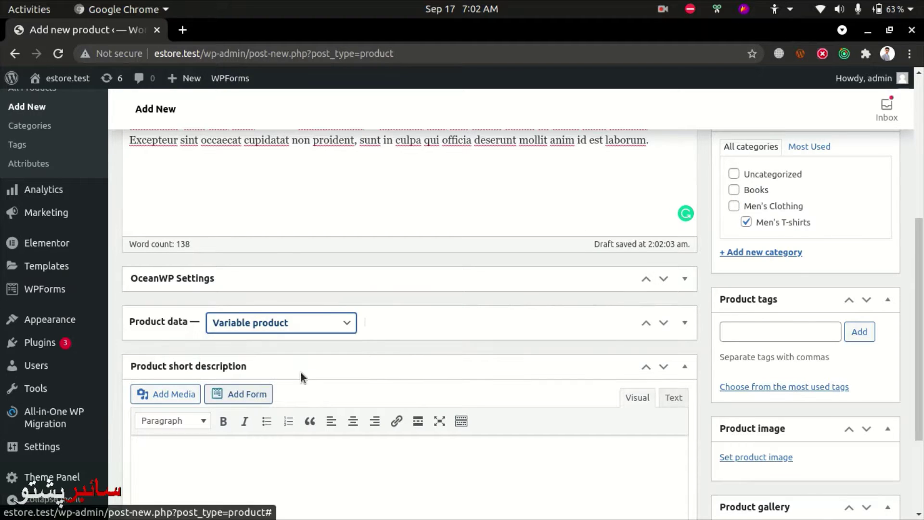
pyautogui.click(684, 323)
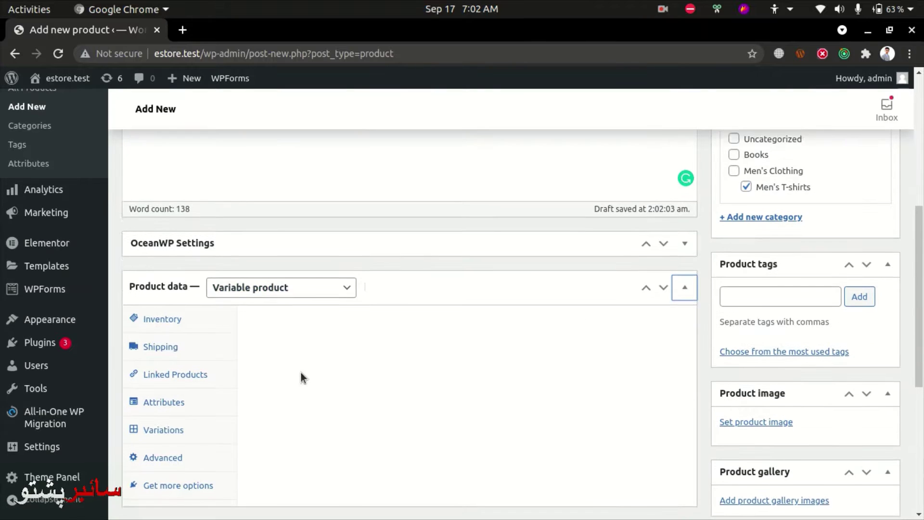
pyautogui.scroll(-3, 289, 372)
pyautogui.click(173, 249)
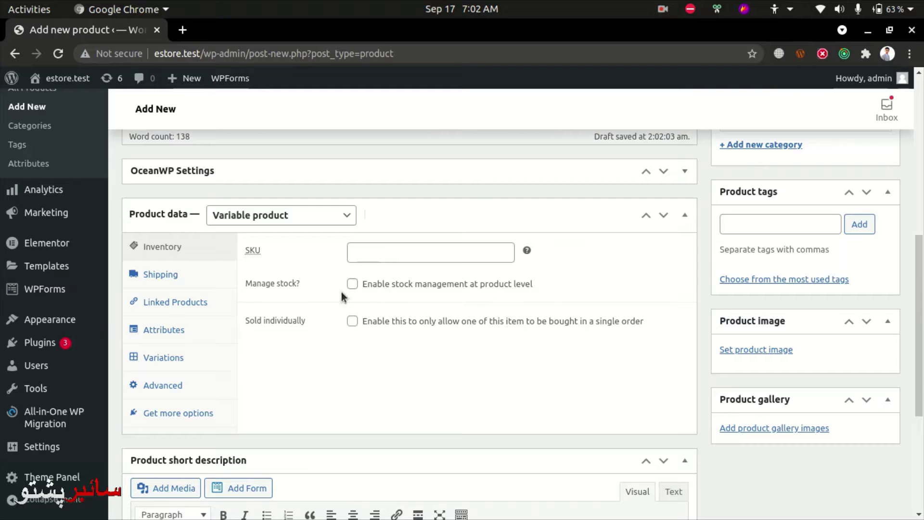
pyautogui.click(182, 278)
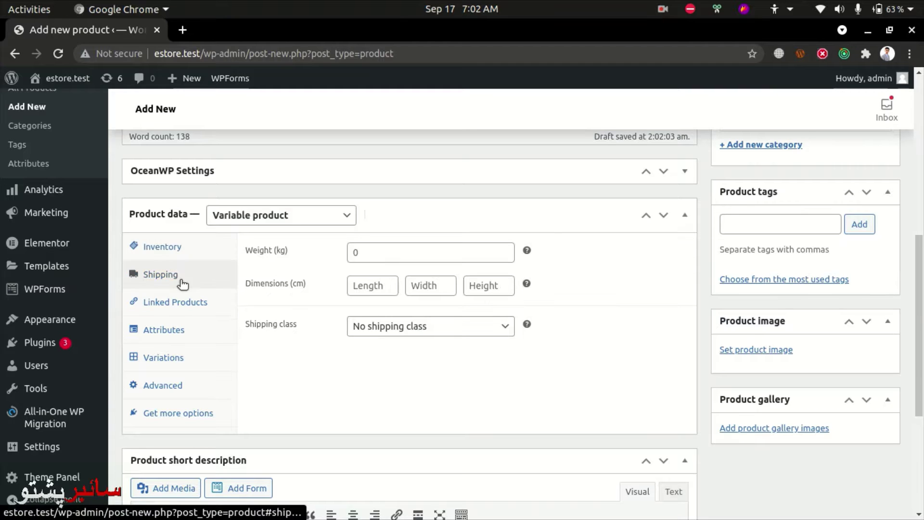
pyautogui.click(169, 302)
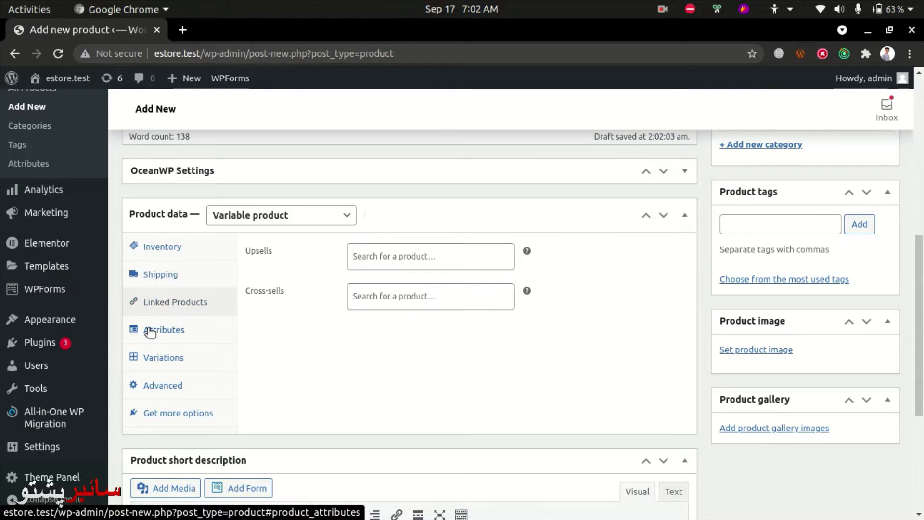
# Step: Add a custom product attribute named "Size" to the product data
pyautogui.click(150, 331)
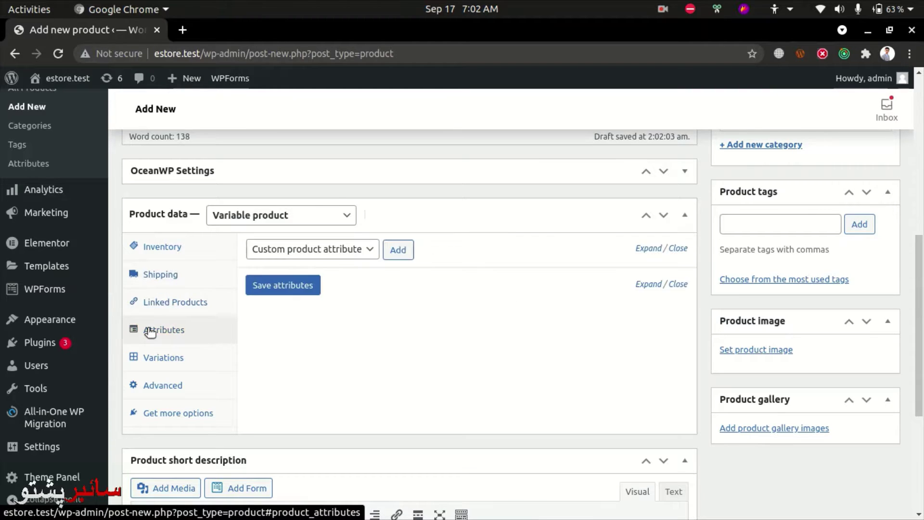
pyautogui.click(340, 251)
pyautogui.click(339, 251)
pyautogui.click(340, 251)
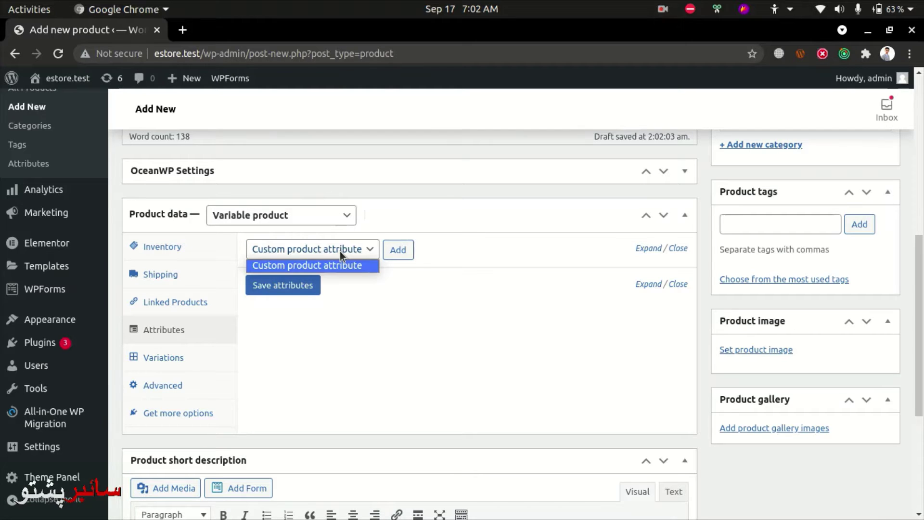
pyautogui.click(337, 265)
pyautogui.click(299, 289)
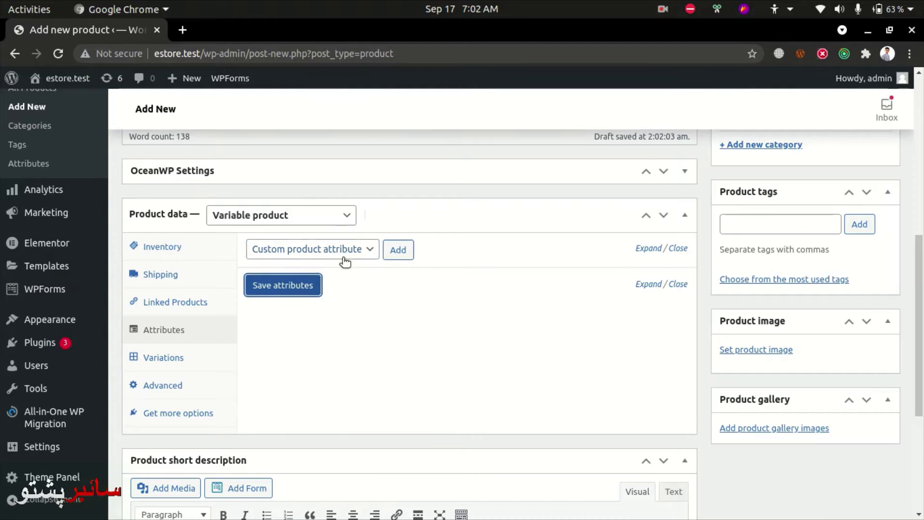
pyautogui.click(398, 249)
pyautogui.click(306, 333)
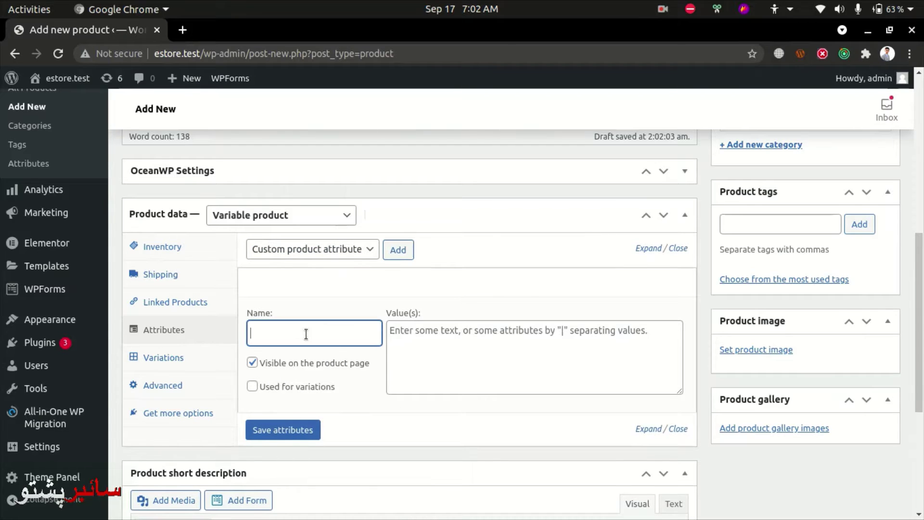
pyautogui.write('Size')
pyautogui.press('Tab')
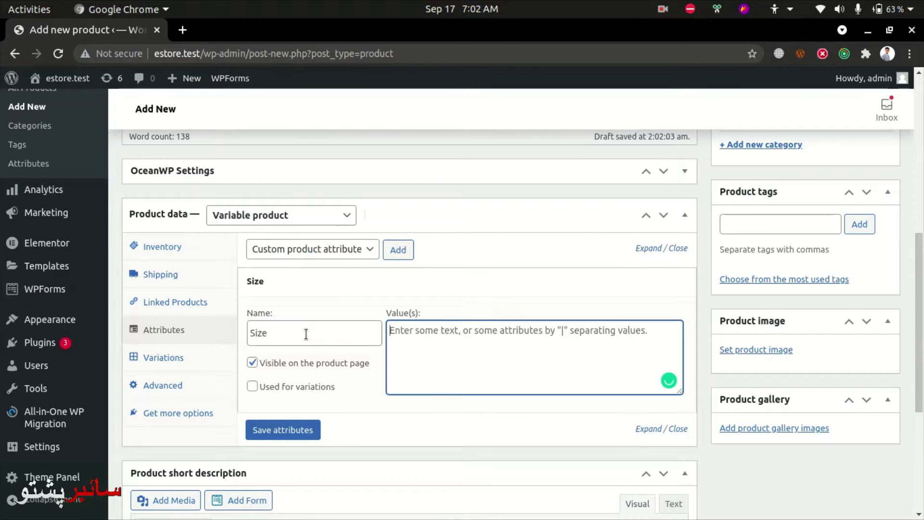
# Step: Give the Size attribute the values "White | Black", enable it for variations and save the attributes
pyautogui.write('Whi')
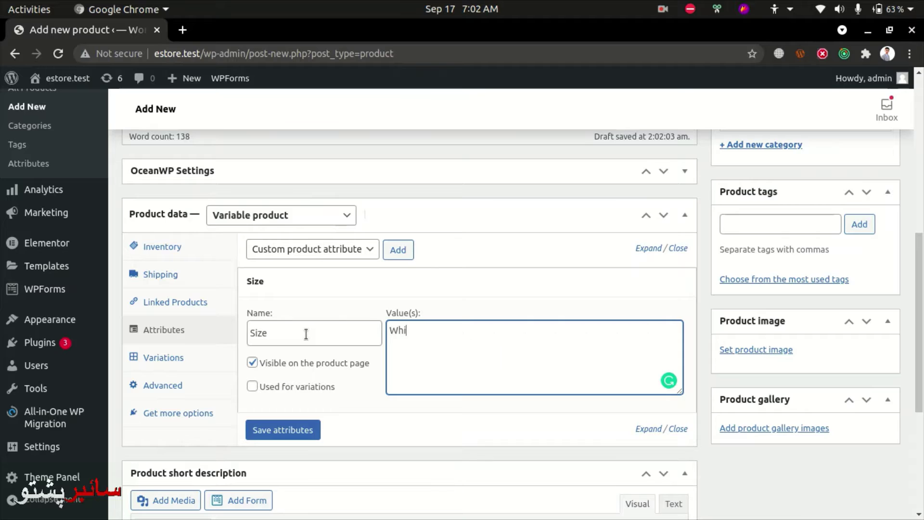
pyautogui.write('te | Black')
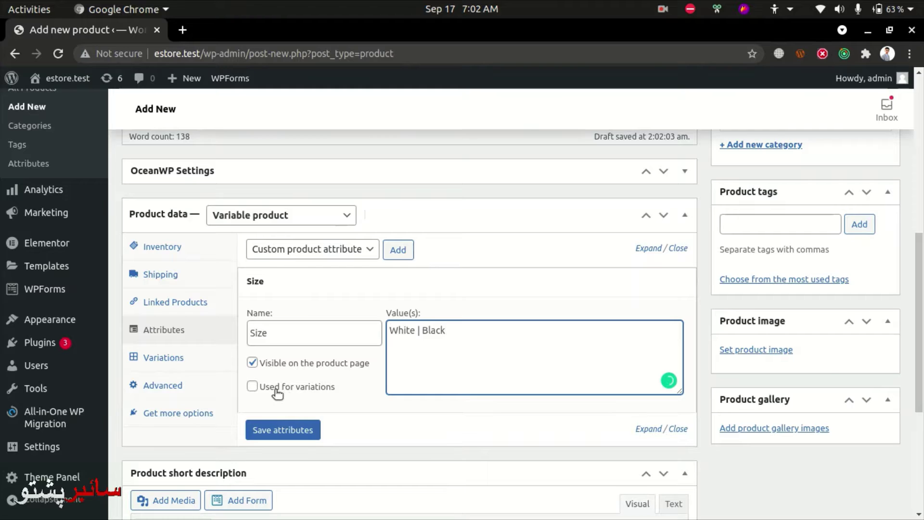
pyautogui.click(252, 388)
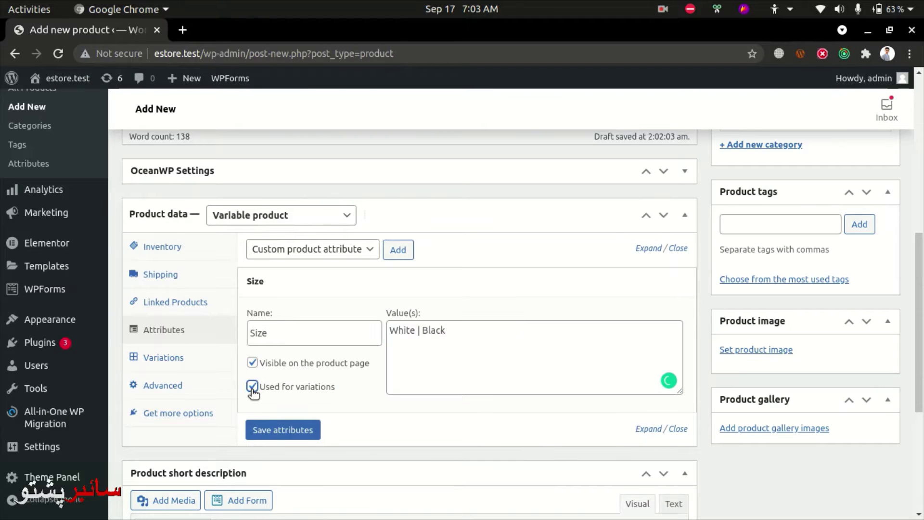
pyautogui.click(273, 428)
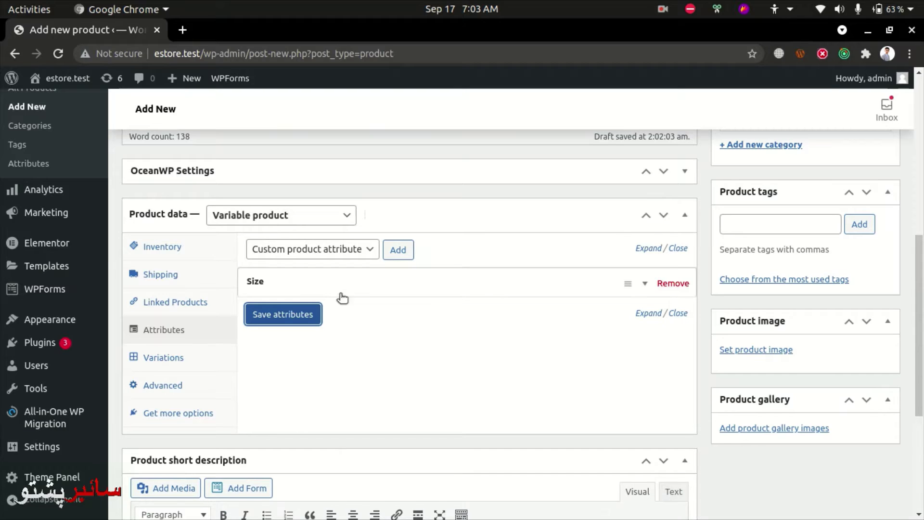
pyautogui.click(314, 319)
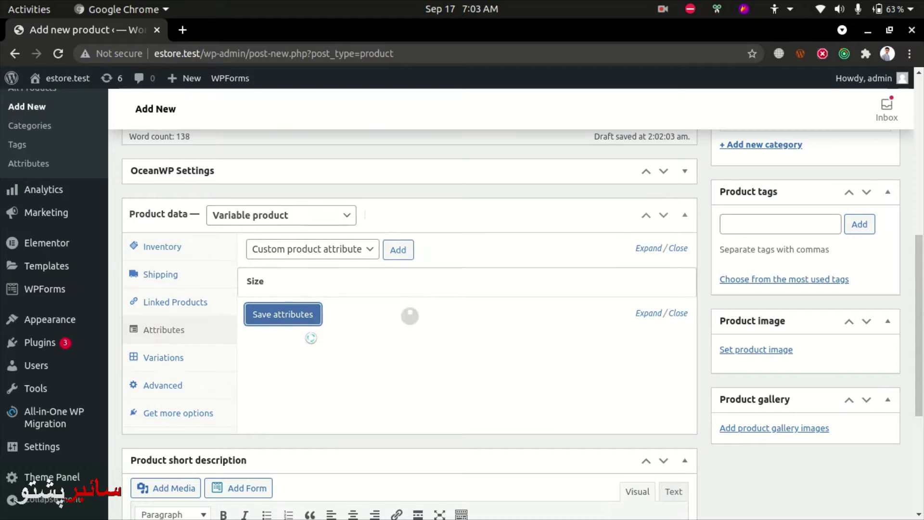
# Step: Rename the Size attribute as "Color" and save the attributes
pyautogui.click(397, 250)
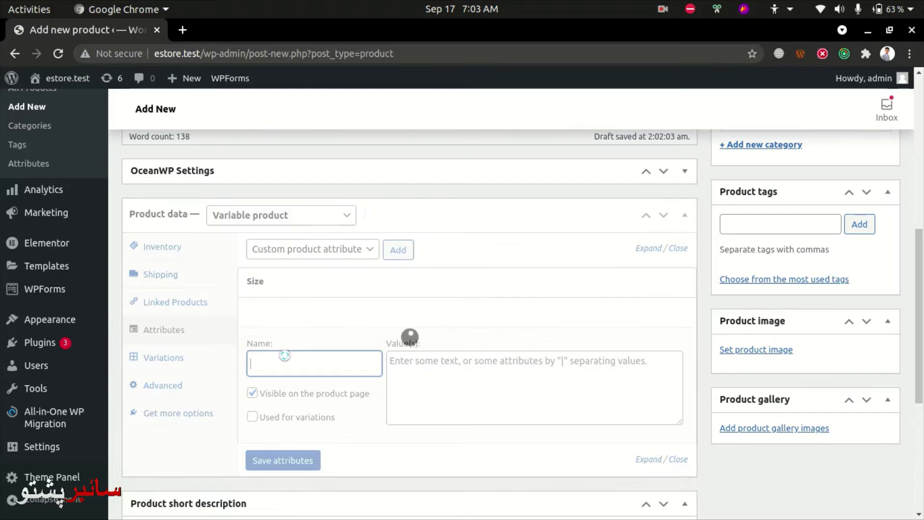
pyautogui.click(284, 360)
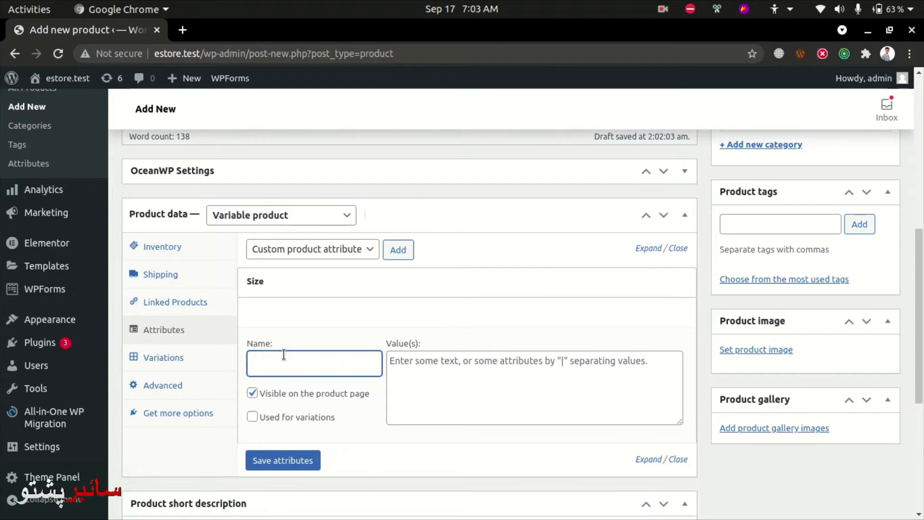
pyautogui.moveTo(536, 289)
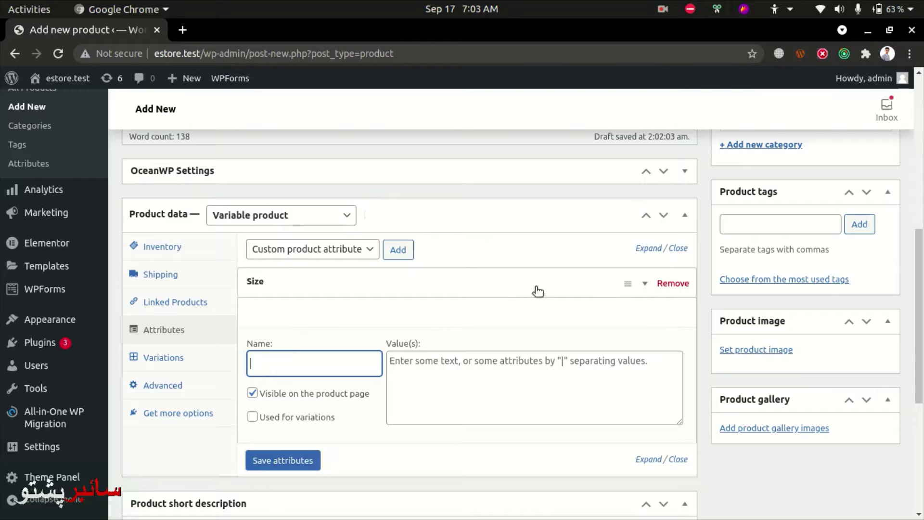
pyautogui.click(652, 286)
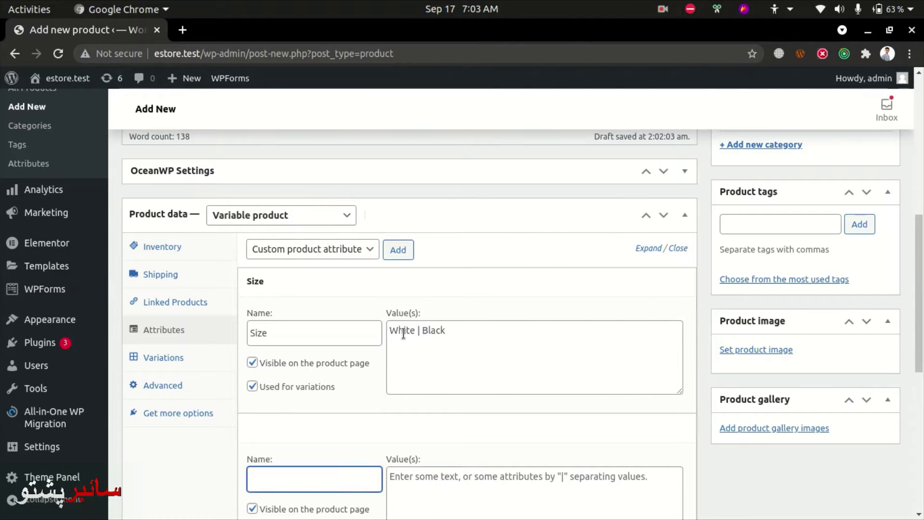
pyautogui.doubleClick(309, 339)
pyautogui.write('Color')
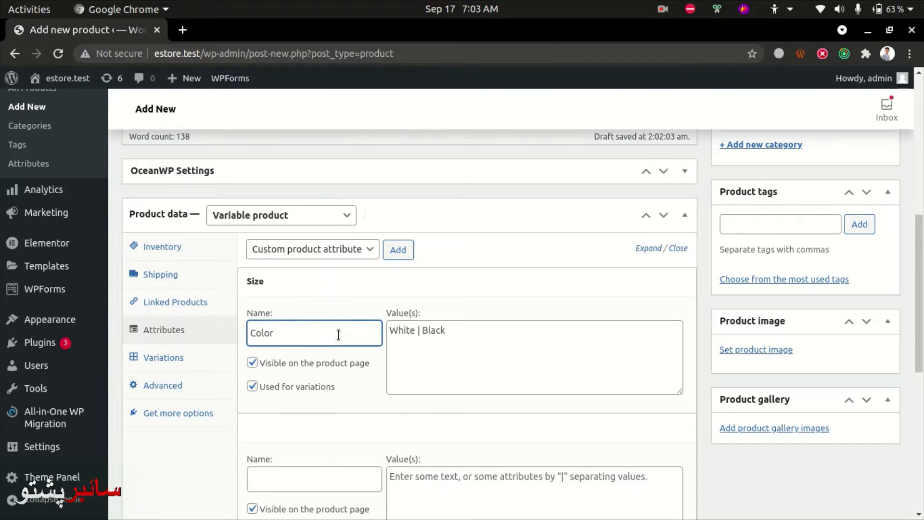
pyautogui.scroll(-3, 342, 334)
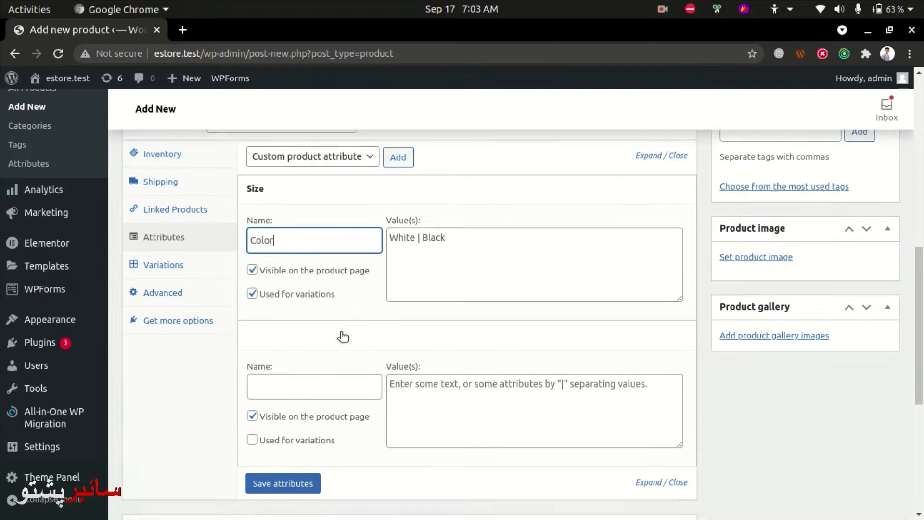
pyautogui.click(282, 469)
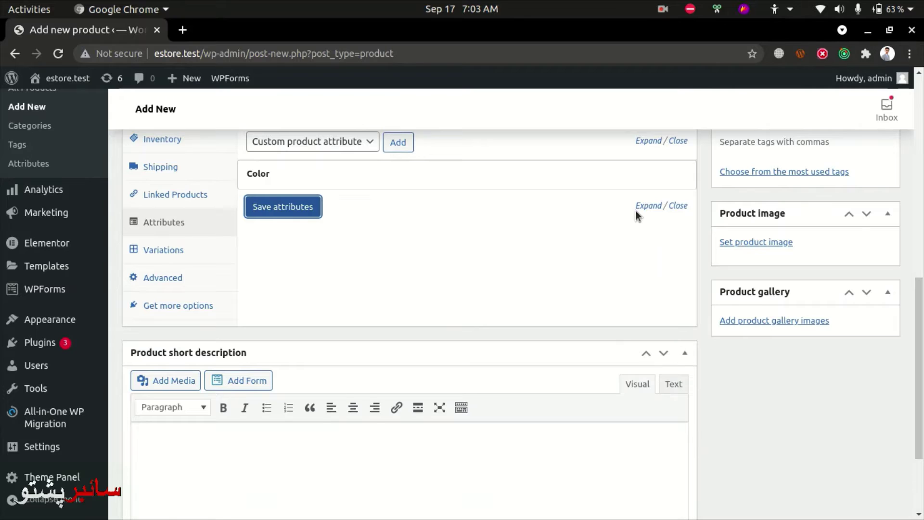
# Step: Open the store's product Attributes page in a separate browser tab
pyautogui.scroll(2, 630, 191)
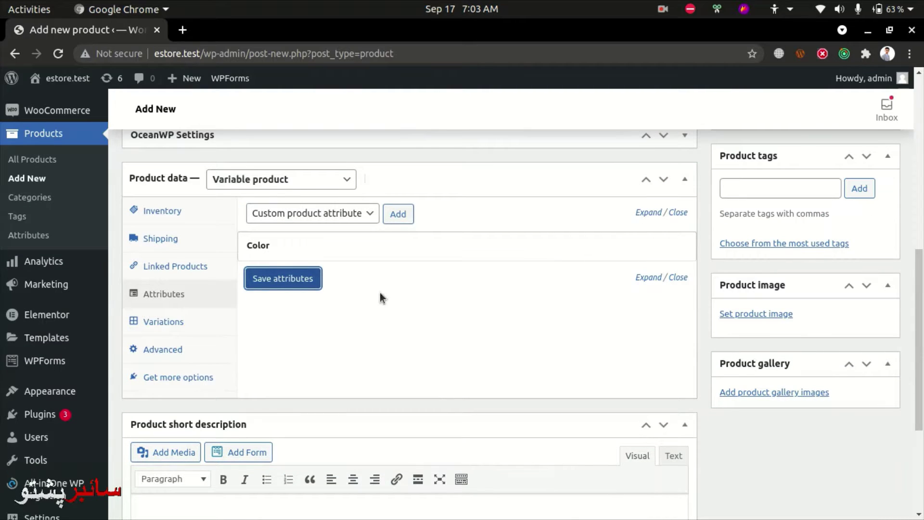
pyautogui.middleClick(26, 232)
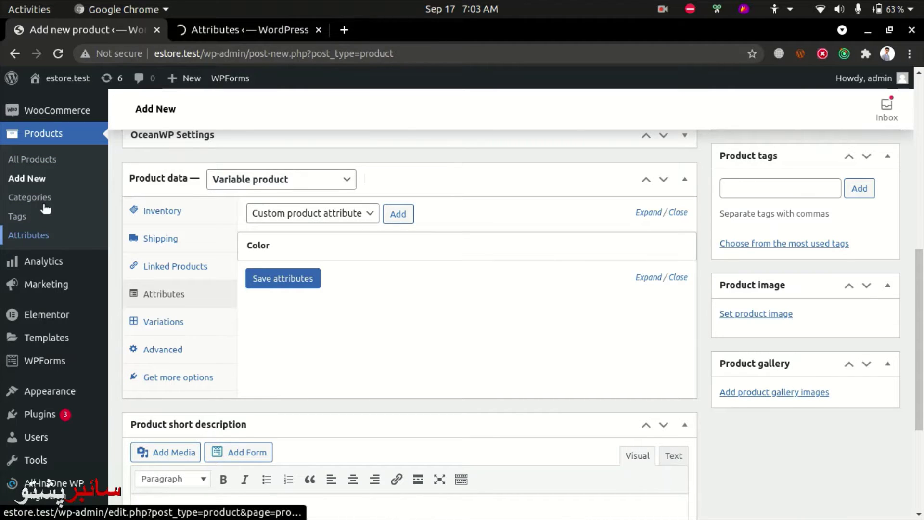
pyautogui.click(254, 31)
pyautogui.scroll(-1, 346, 198)
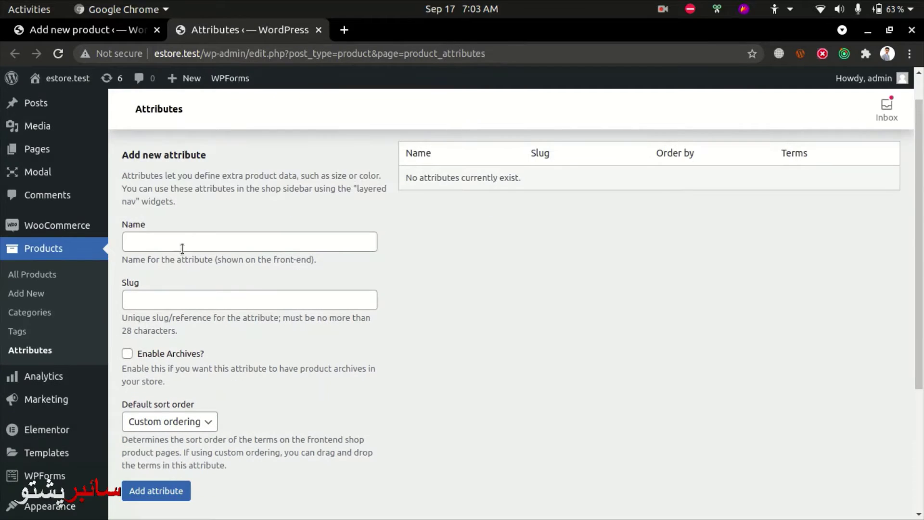
# Step: Create a global product attribute named "Size" with custom ordering as its default sort order
pyautogui.click(176, 243)
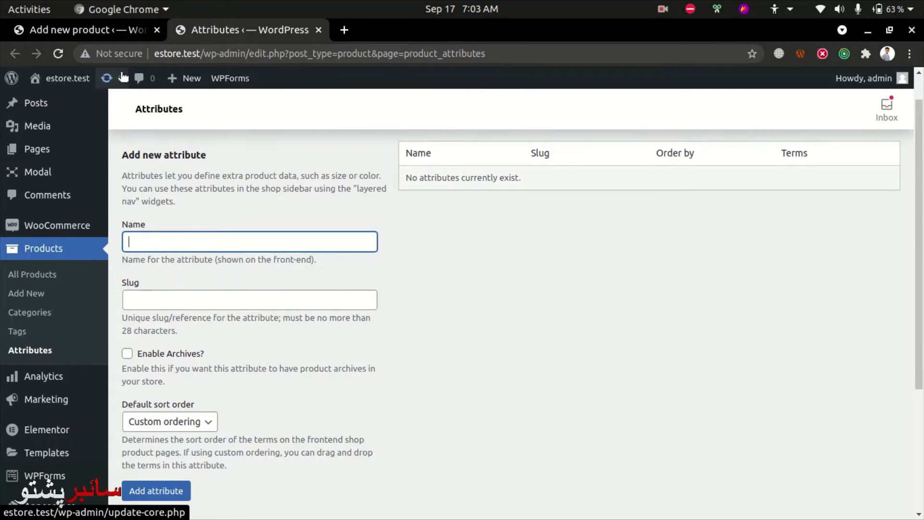
pyautogui.write('Size')
pyautogui.click(184, 422)
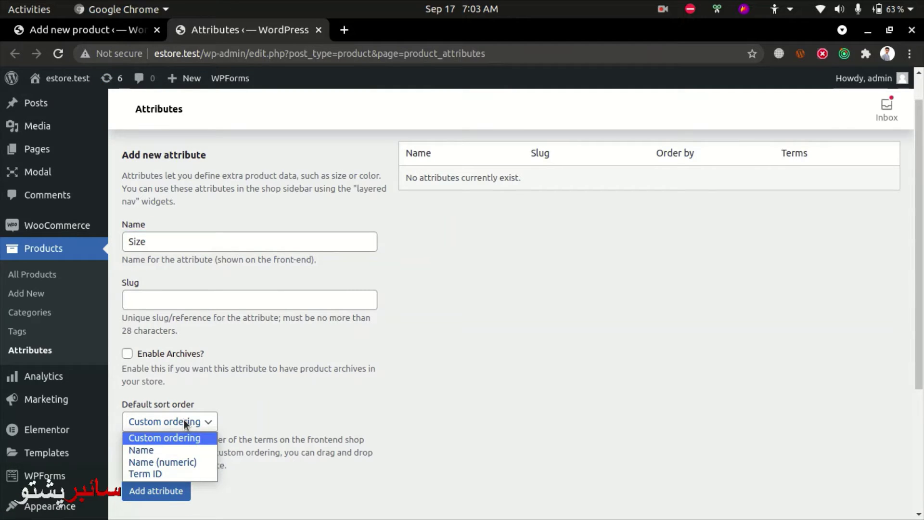
pyautogui.click(183, 421)
pyautogui.click(184, 421)
pyautogui.click(183, 421)
pyautogui.click(140, 493)
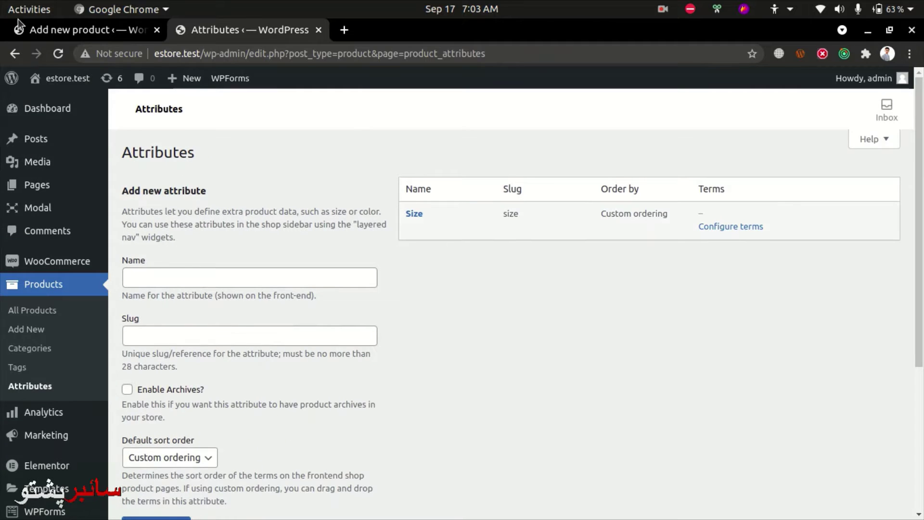
# Step: Open the global Size attribute for editing and examine its archive and default sort order options
pyautogui.click(29, 28)
pyautogui.moveTo(243, 90)
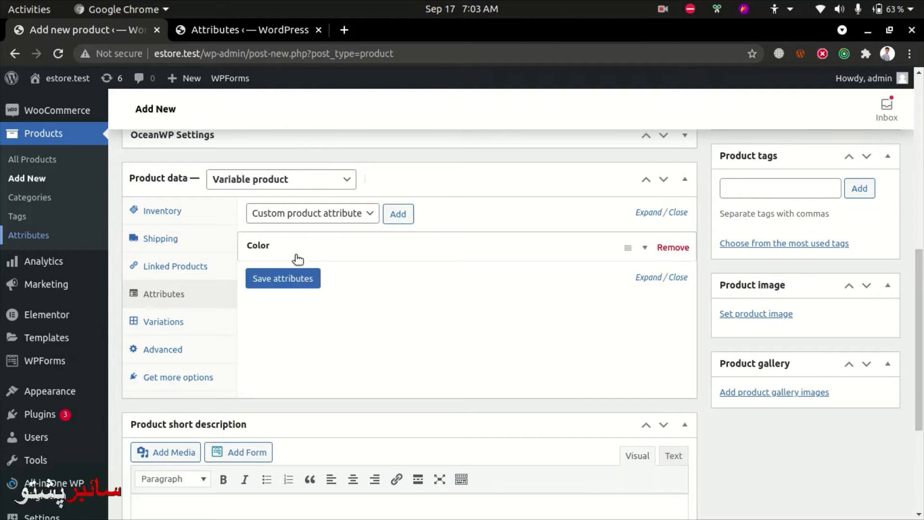
pyautogui.click(264, 29)
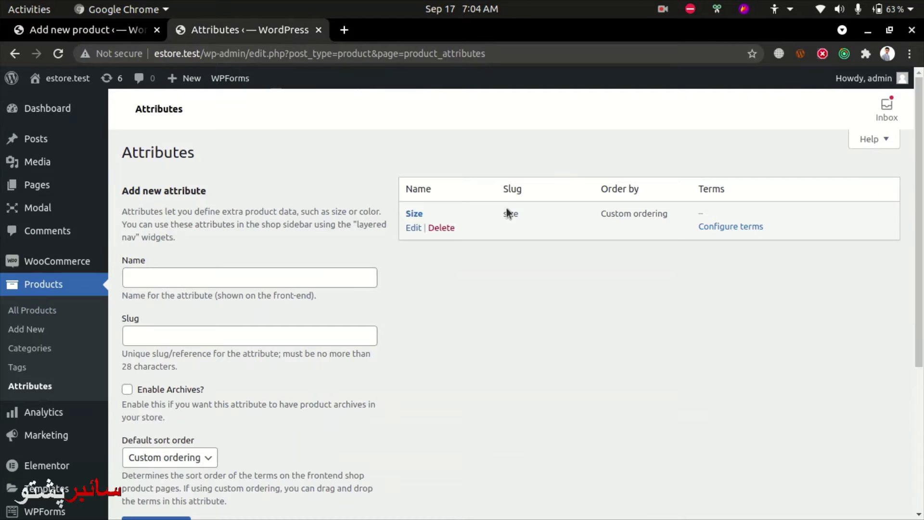
pyautogui.click(414, 229)
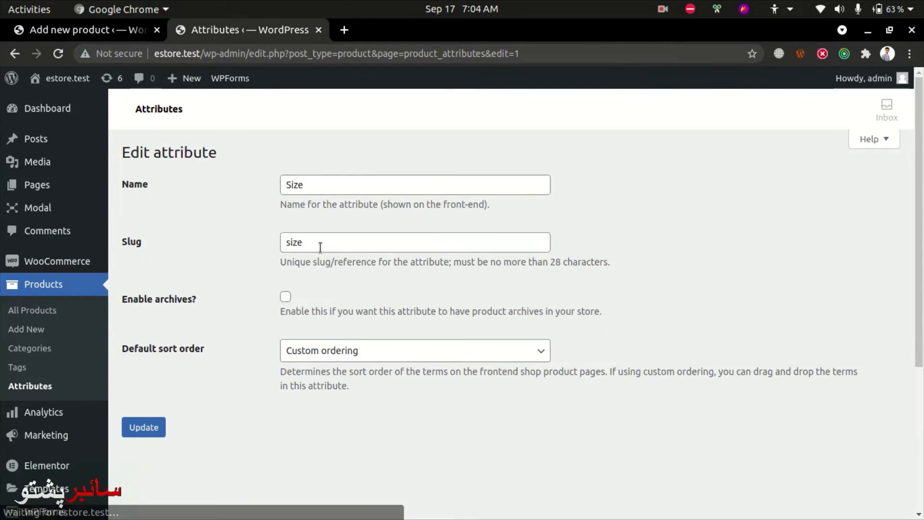
pyautogui.scroll(-3, 177, 380)
pyautogui.scroll(3, 174, 360)
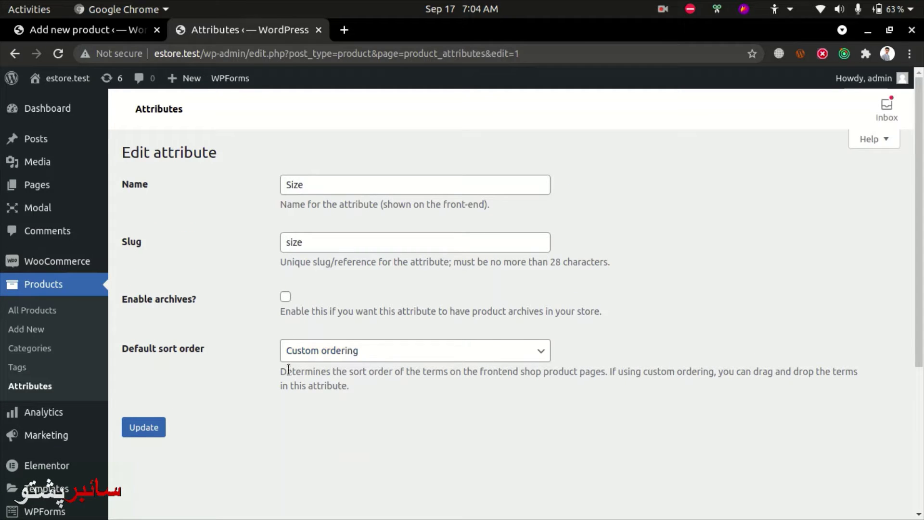
pyautogui.click(314, 355)
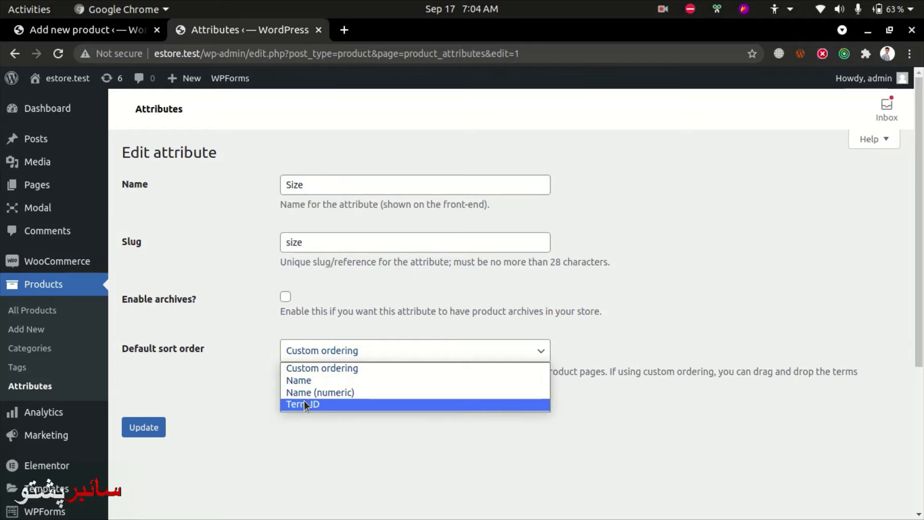
pyautogui.click(314, 351)
pyautogui.click(290, 296)
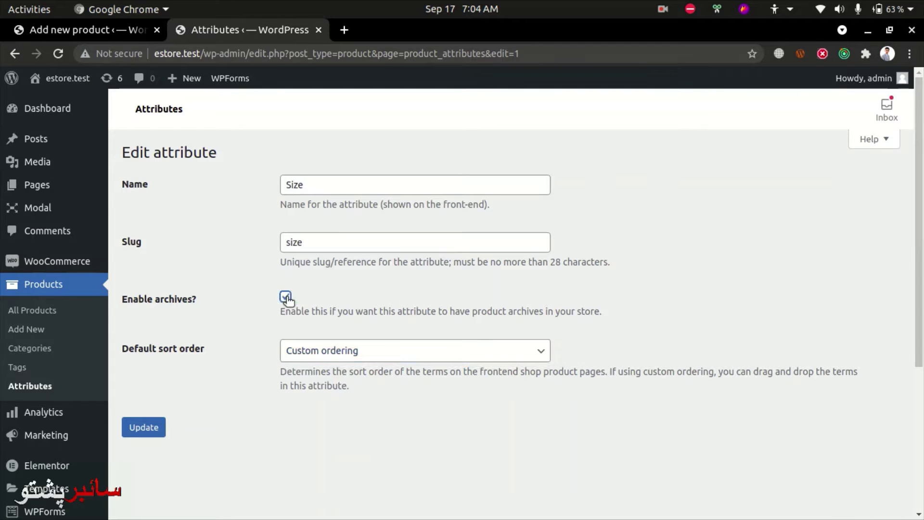
pyautogui.scroll(-5, 221, 440)
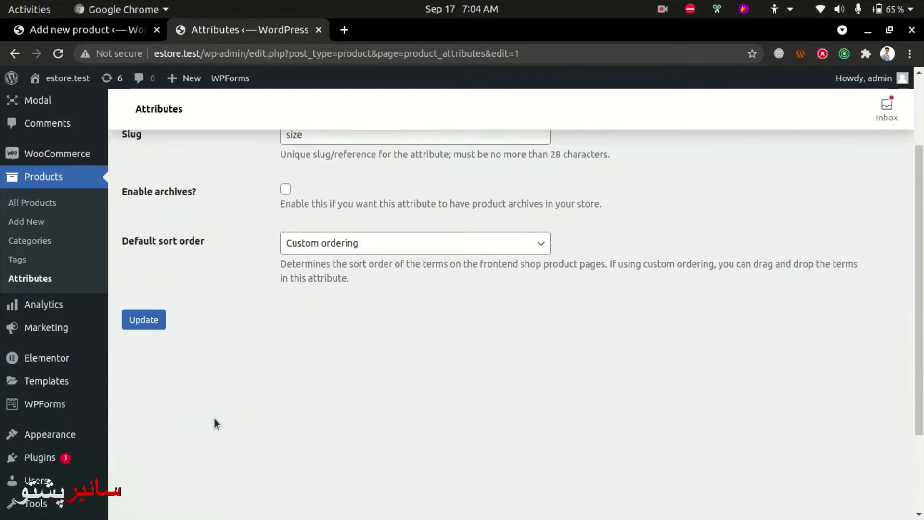
pyautogui.scroll(1, 289, 337)
pyautogui.scroll(5, 376, 439)
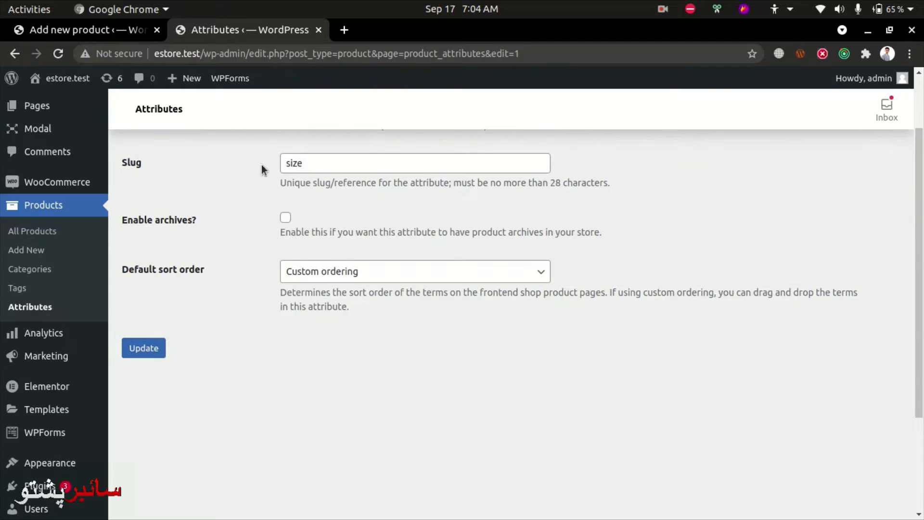
# Step: Return to the new T- Shirt Mens product and save it as a draft
pyautogui.click(96, 38)
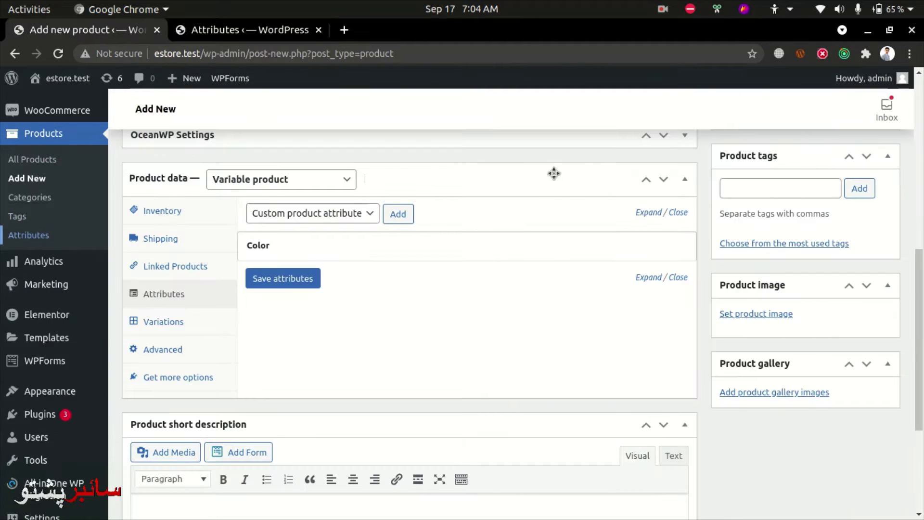
pyautogui.scroll(10, 816, 274)
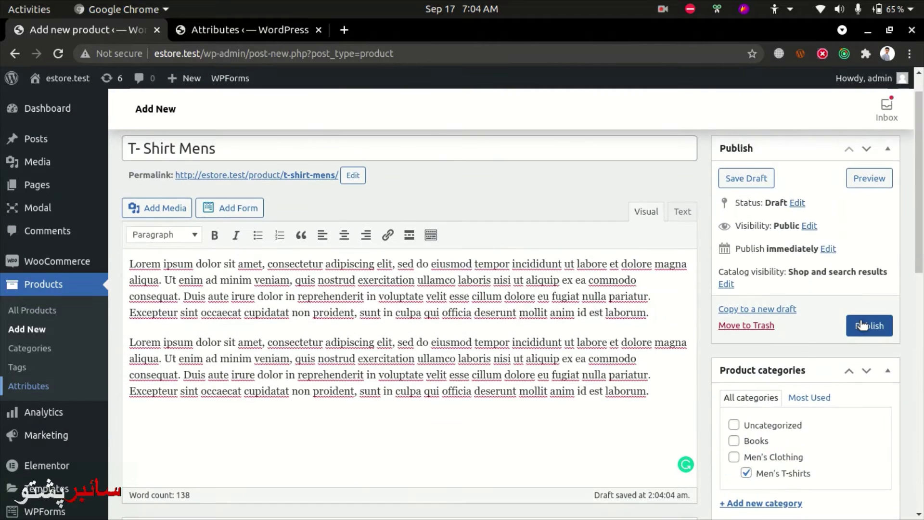
pyautogui.click(740, 179)
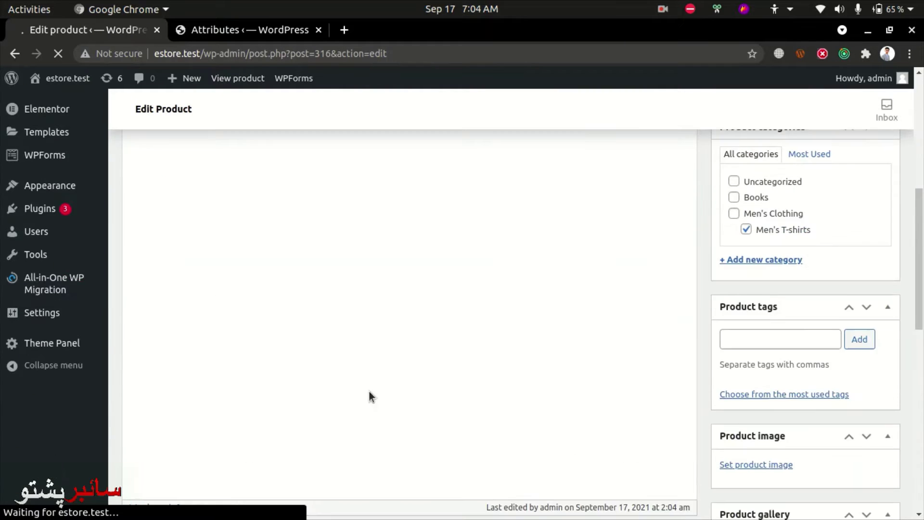
# Step: Add the global Size attribute to the attributes in the product data
pyautogui.scroll(-9, 167, 375)
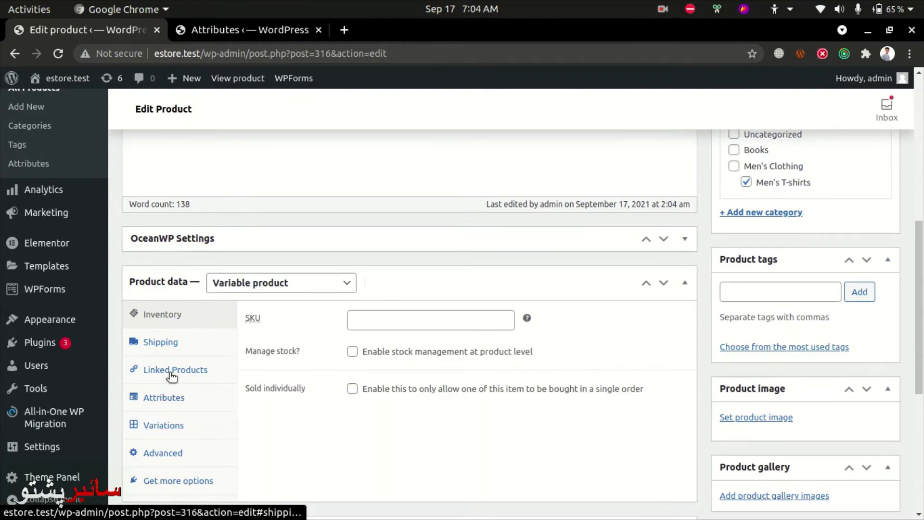
pyautogui.click(171, 380)
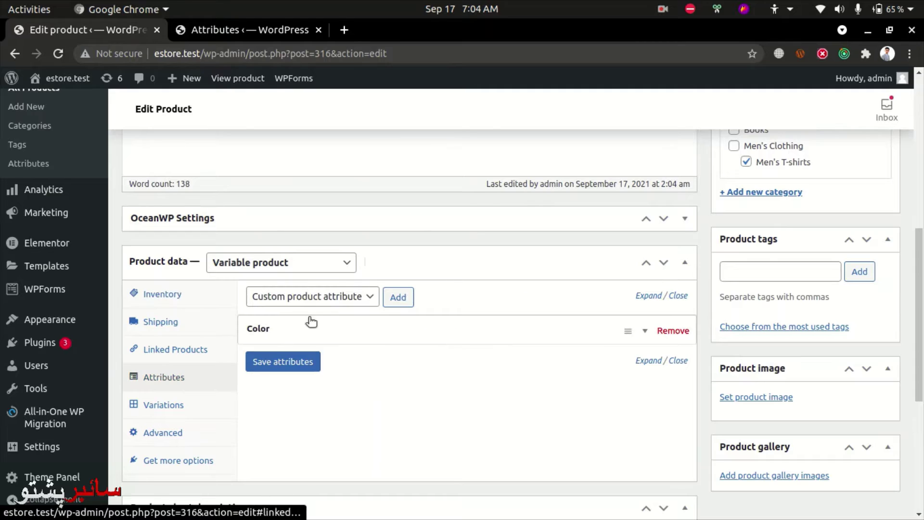
pyautogui.click(342, 297)
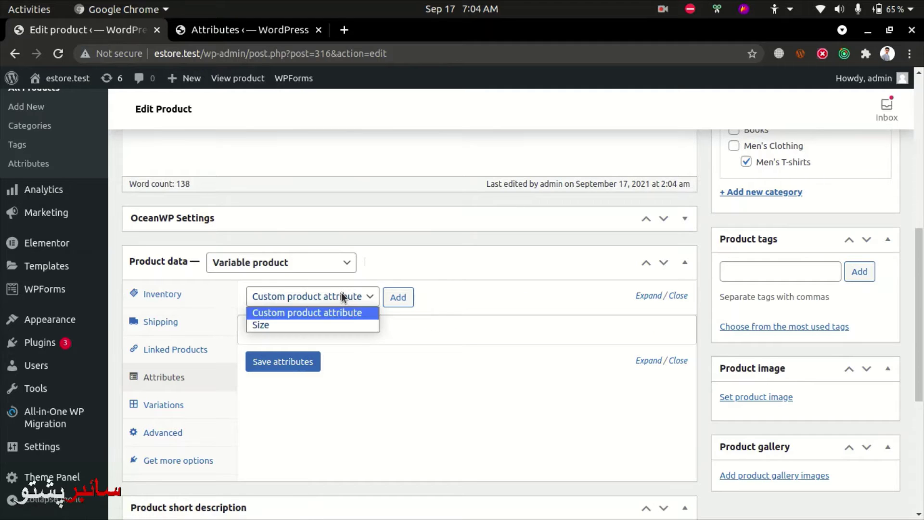
pyautogui.click(280, 326)
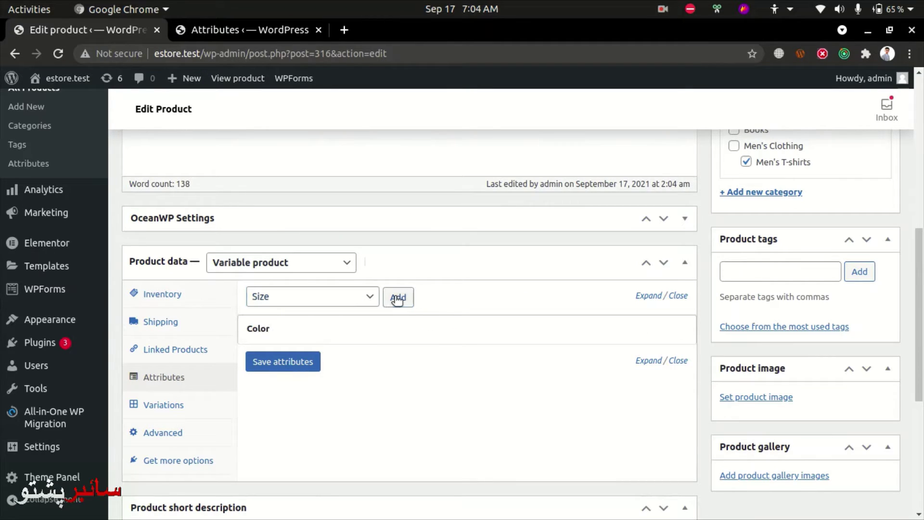
pyautogui.click(398, 298)
pyautogui.scroll(-2, 318, 366)
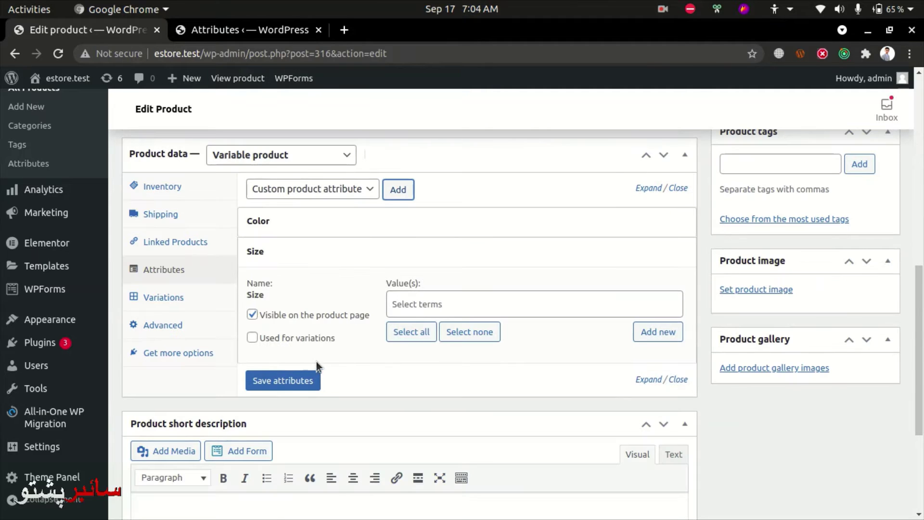
# Step: Try to select a term "S" as a value of the product's Size attribute
pyautogui.click(428, 301)
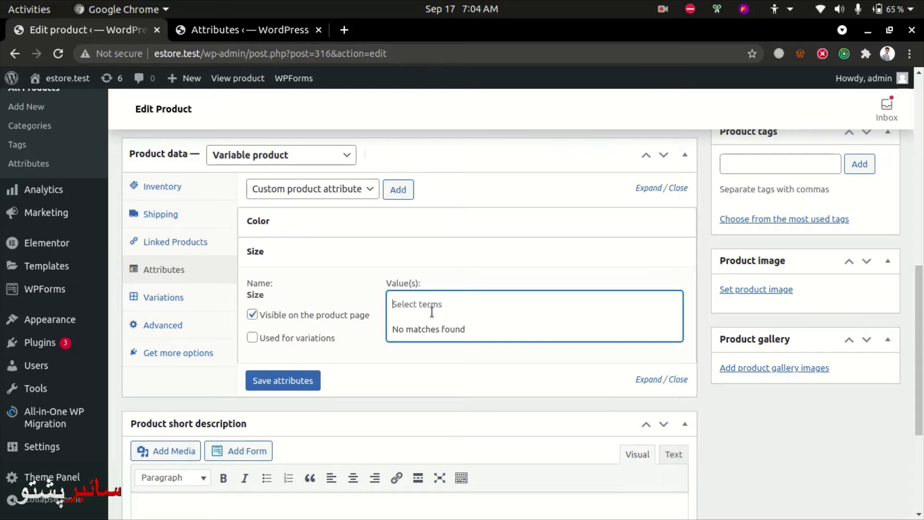
pyautogui.write('S')
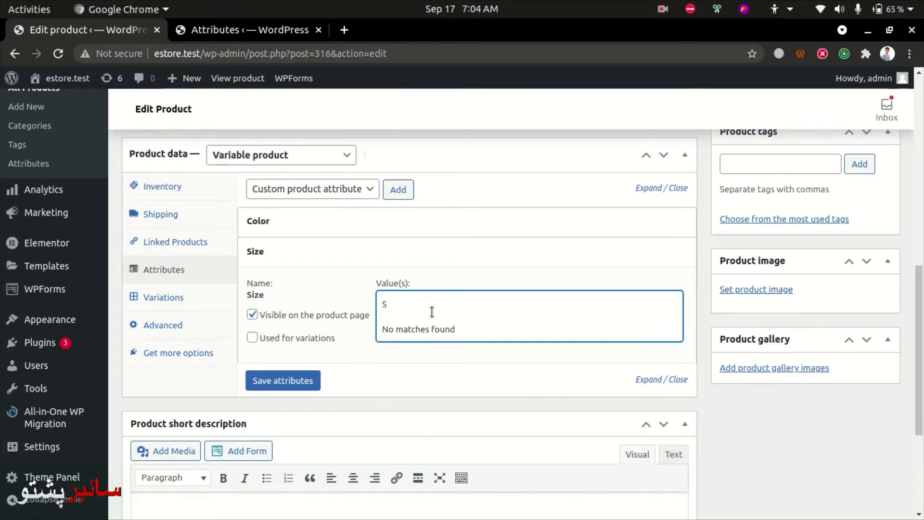
pyautogui.press('Escape')
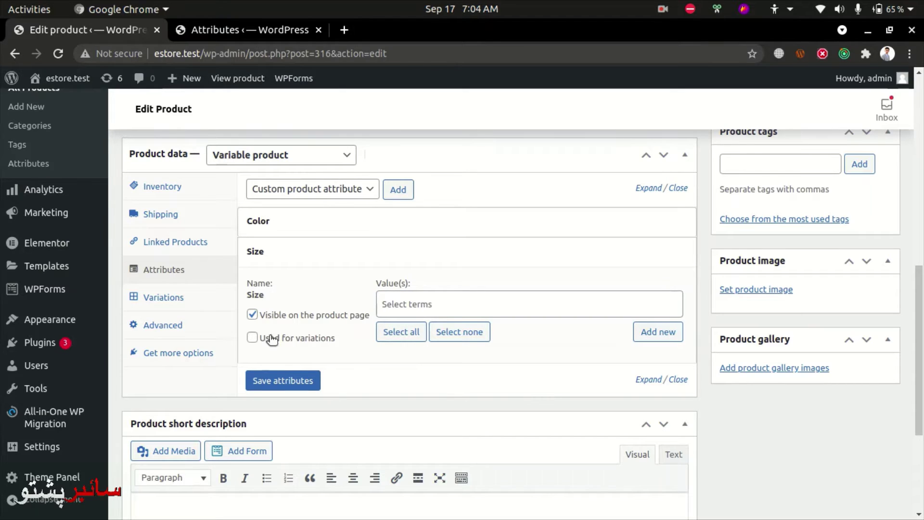
pyautogui.click(416, 303)
# Step: Configure the terms of the global Size attribute by adding S, M and L
pyautogui.click(201, 30)
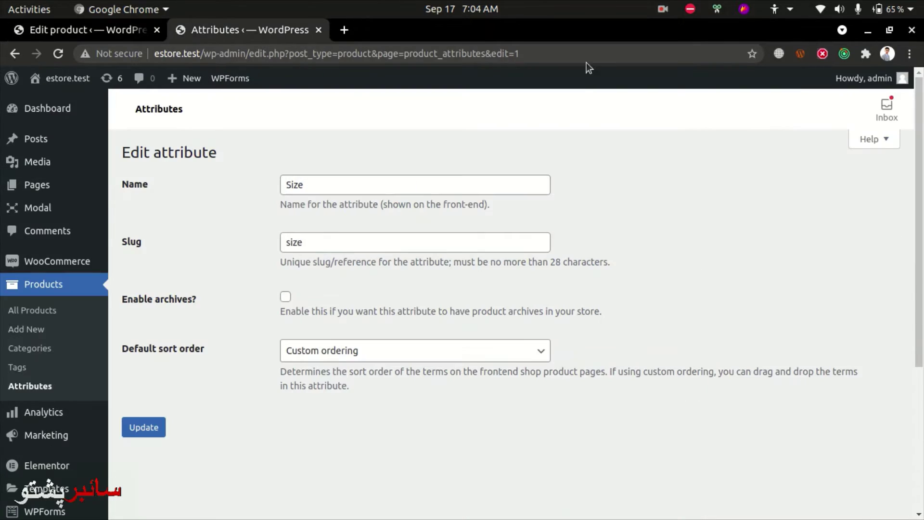
pyautogui.click(662, 9)
pyautogui.click(640, 69)
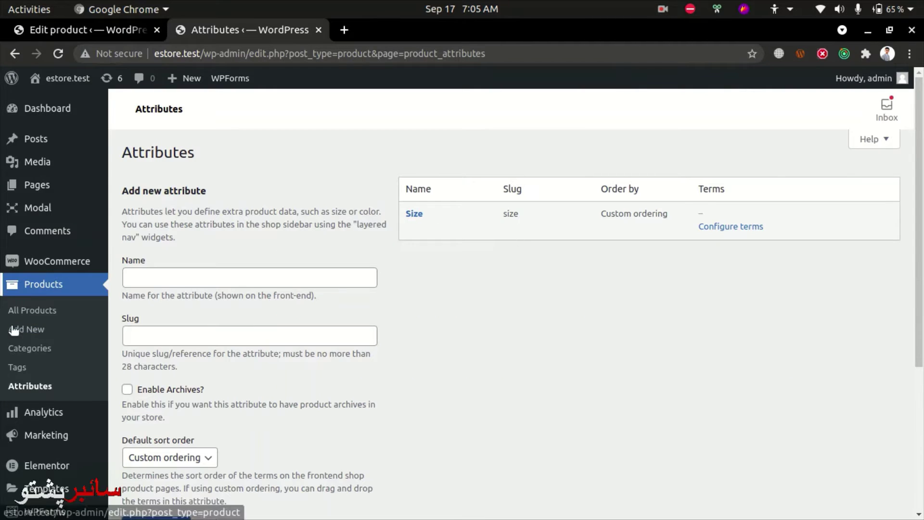
pyautogui.moveTo(460, 203)
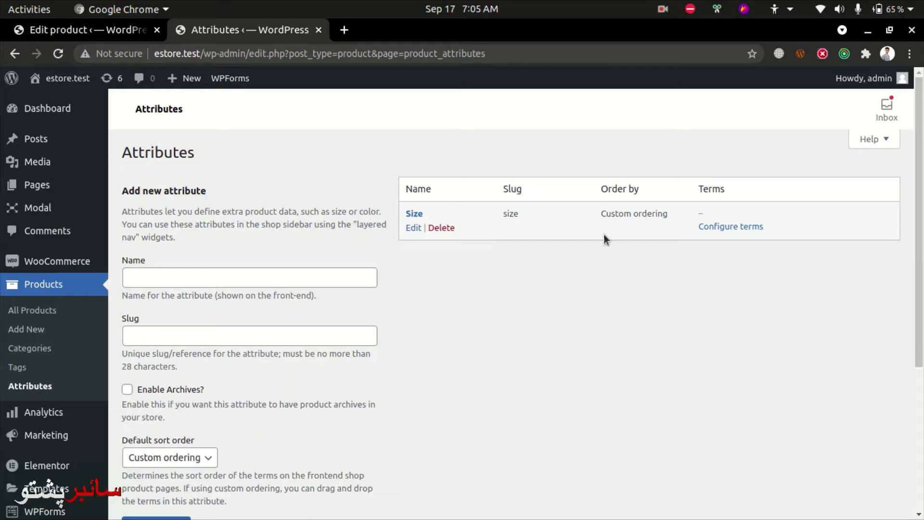
pyautogui.click(734, 225)
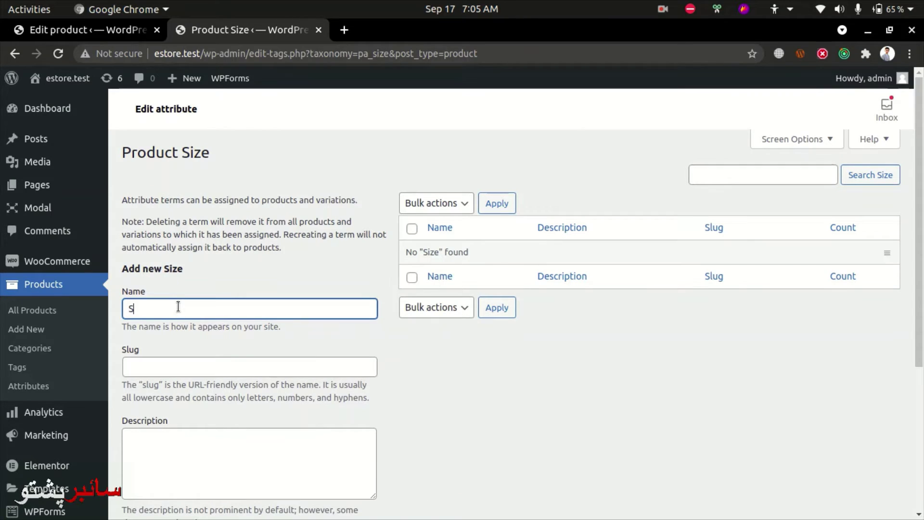
pyautogui.press('Return')
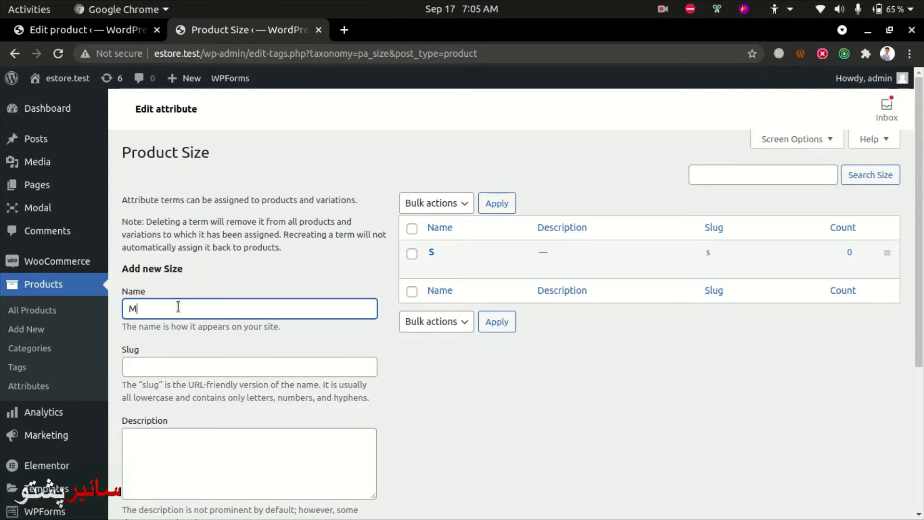
pyautogui.press('Return')
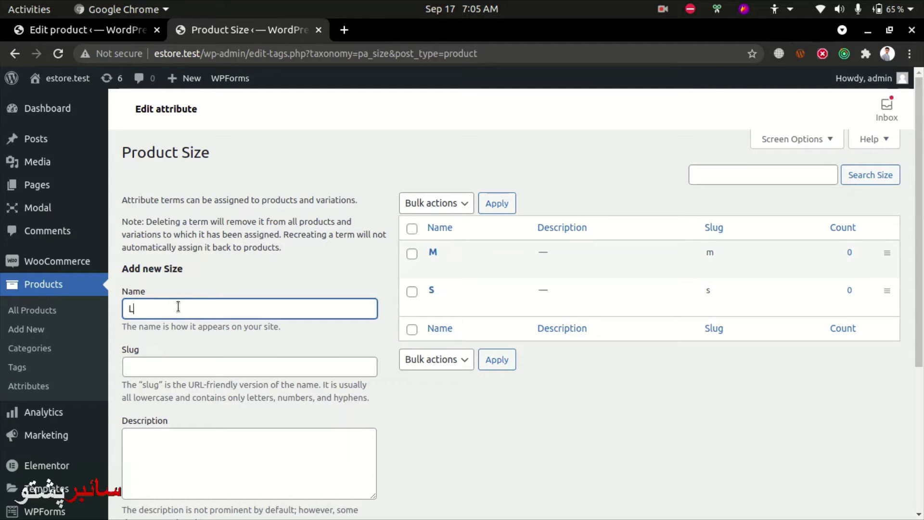
pyautogui.press('Return')
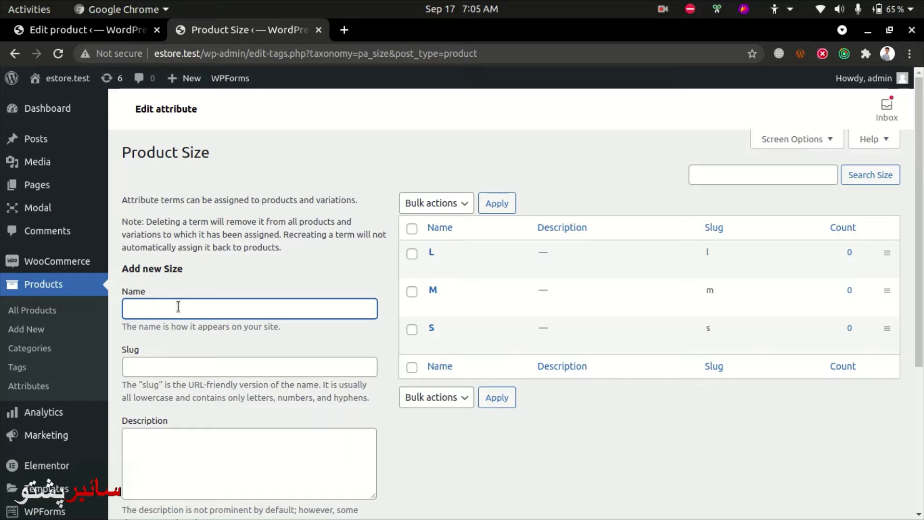
# Step: Return to the T- Shirt Mens product and add the global Size attribute to its product data
pyautogui.click(86, 30)
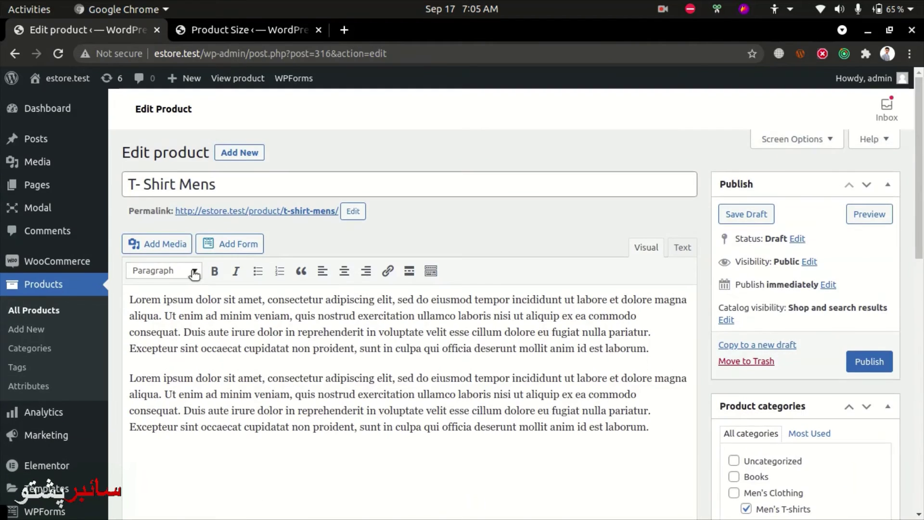
pyautogui.scroll(-7, 221, 271)
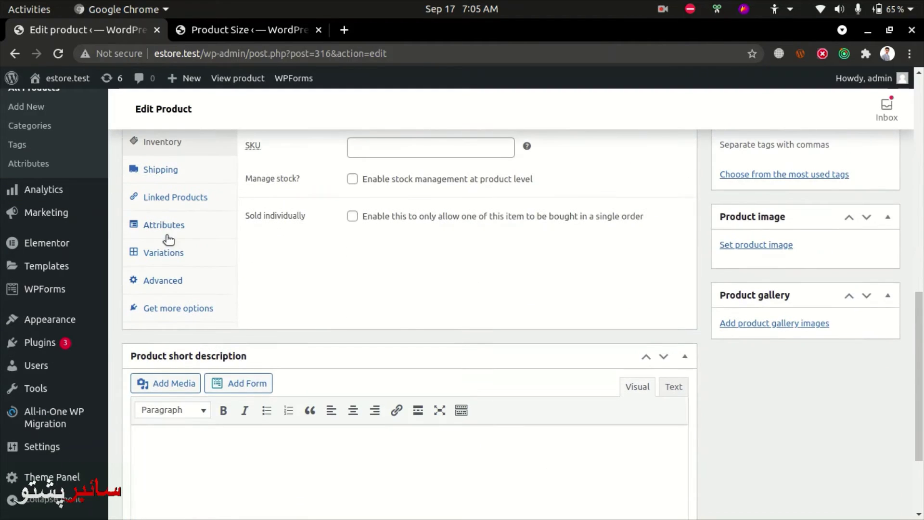
pyautogui.click(166, 228)
pyautogui.click(315, 147)
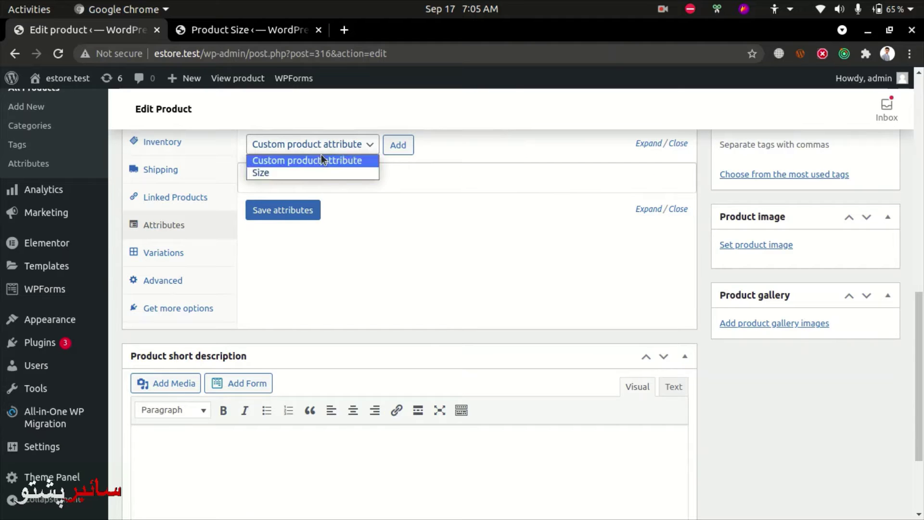
pyautogui.click(315, 174)
pyautogui.click(397, 145)
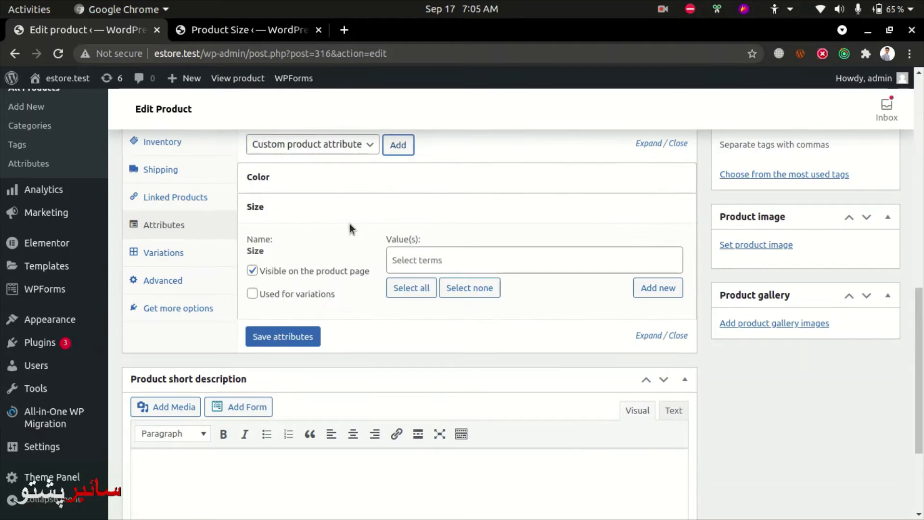
# Step: Assign the terms L, M and S to the Size attribute, enable it for variations and save the attributes
pyautogui.click(398, 258)
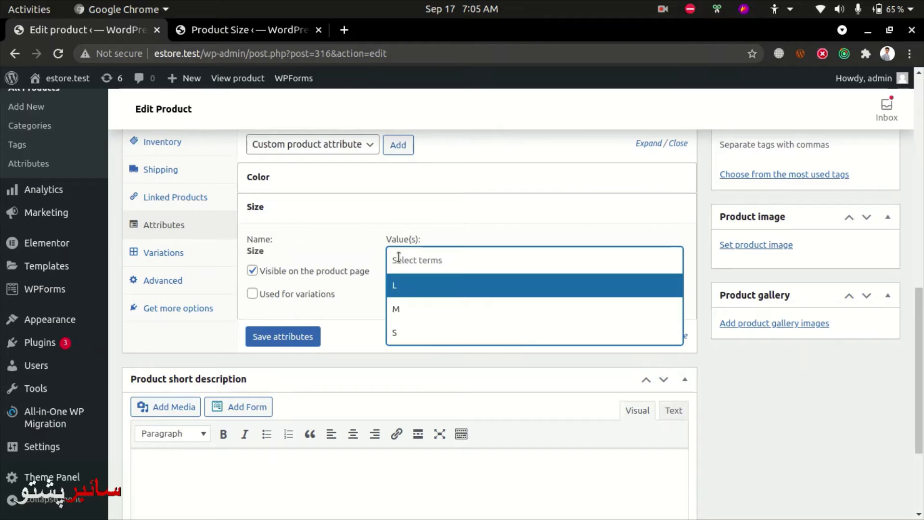
pyautogui.click(405, 288)
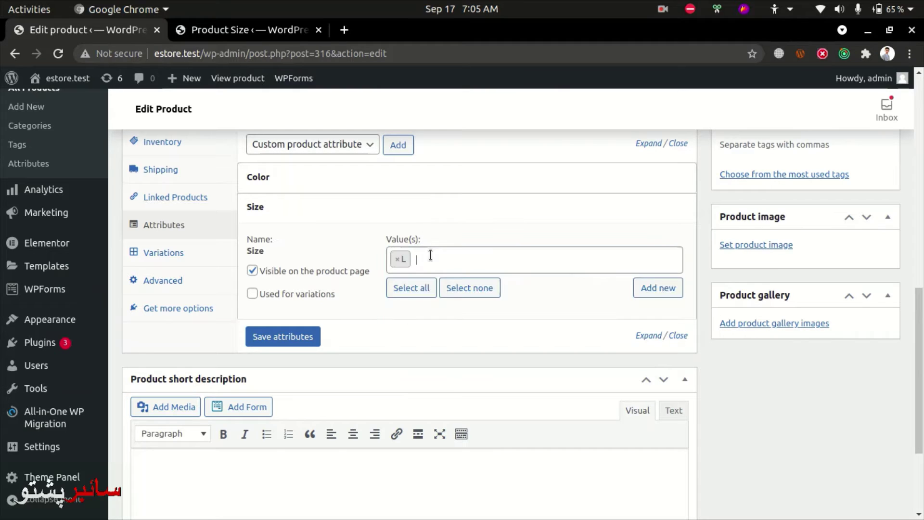
pyautogui.click(450, 257)
pyautogui.click(429, 312)
pyautogui.click(466, 259)
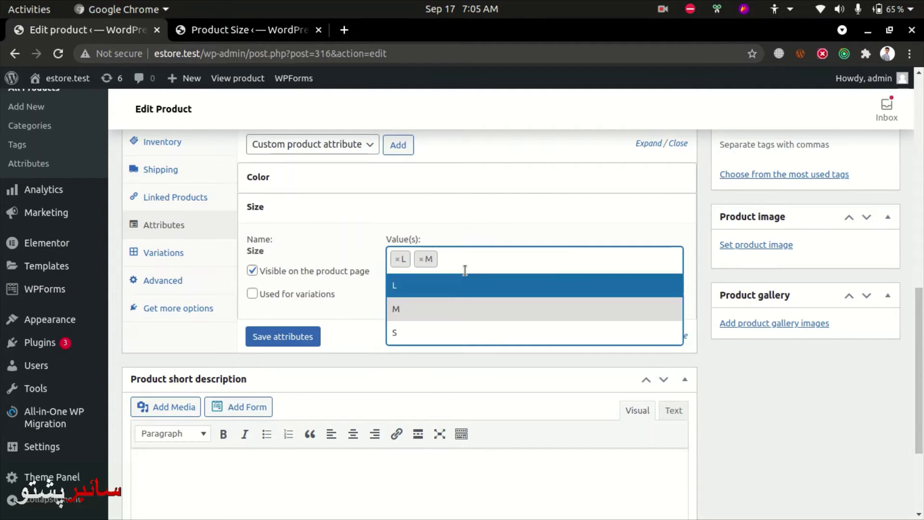
pyautogui.click(451, 331)
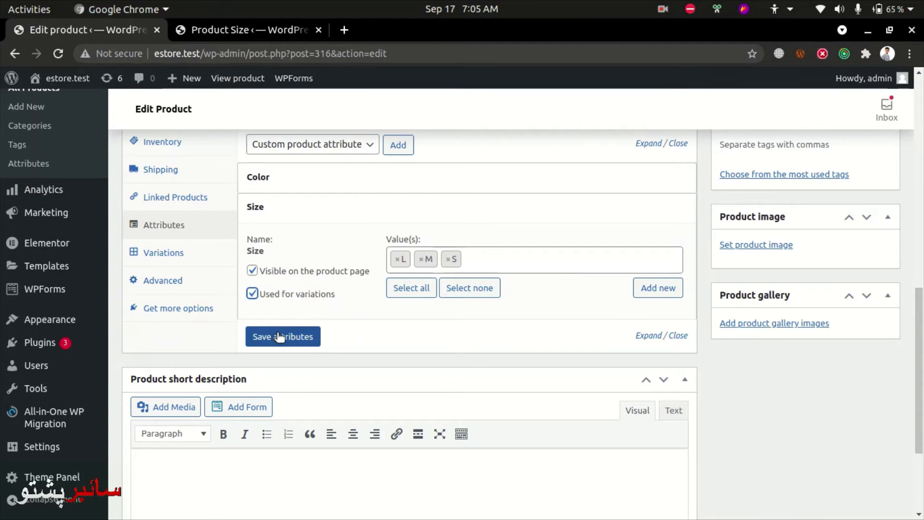
pyautogui.click(296, 337)
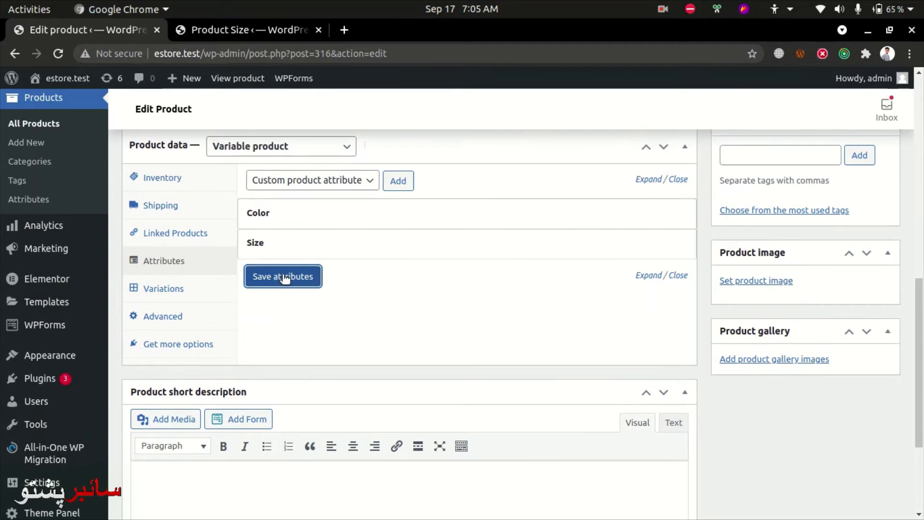
pyautogui.click(285, 277)
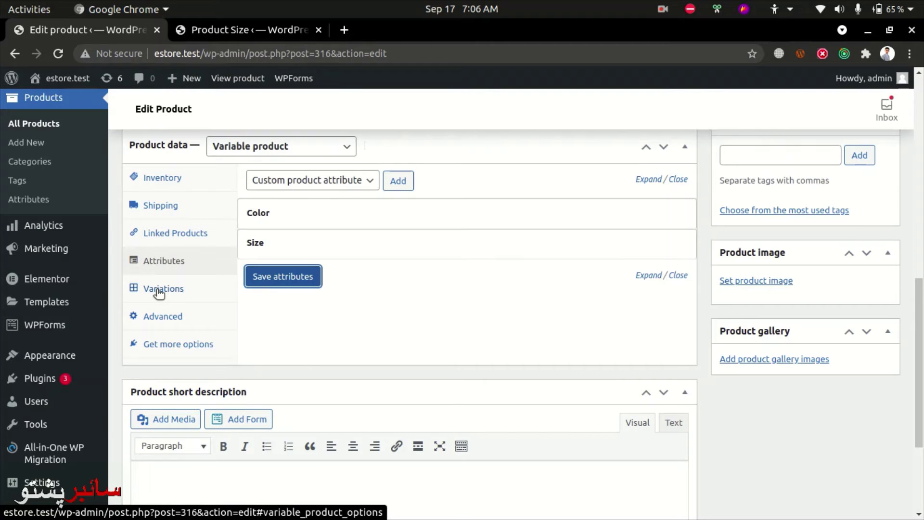
# Step: Create the product's variations from all attributes and accept the confirmations
pyautogui.click(159, 291)
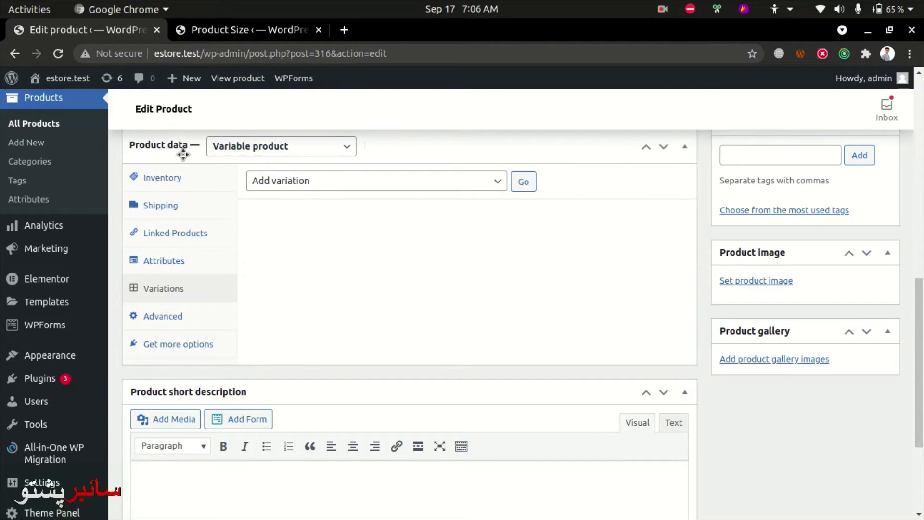
pyautogui.click(442, 181)
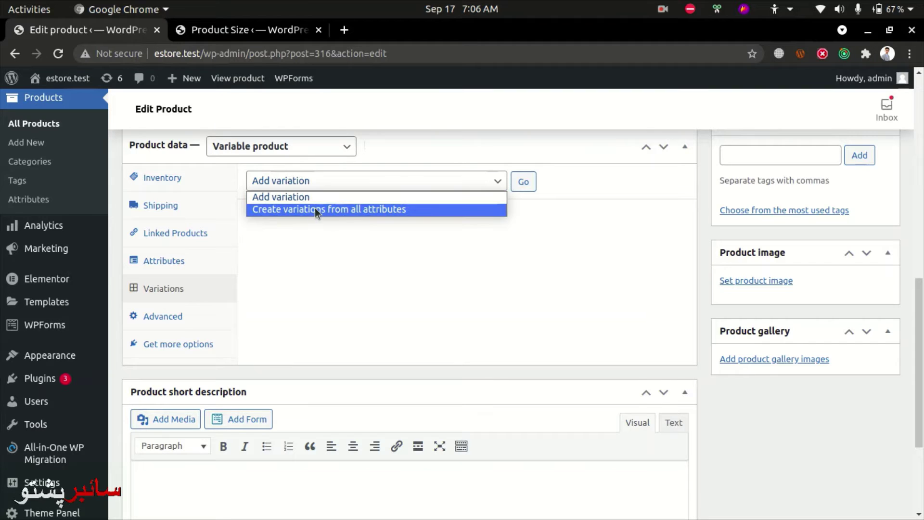
pyautogui.click(364, 209)
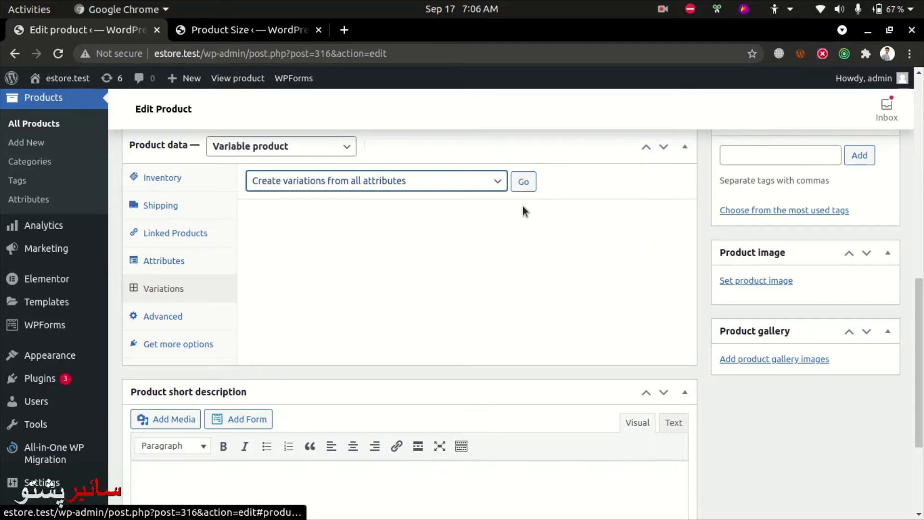
pyautogui.click(532, 181)
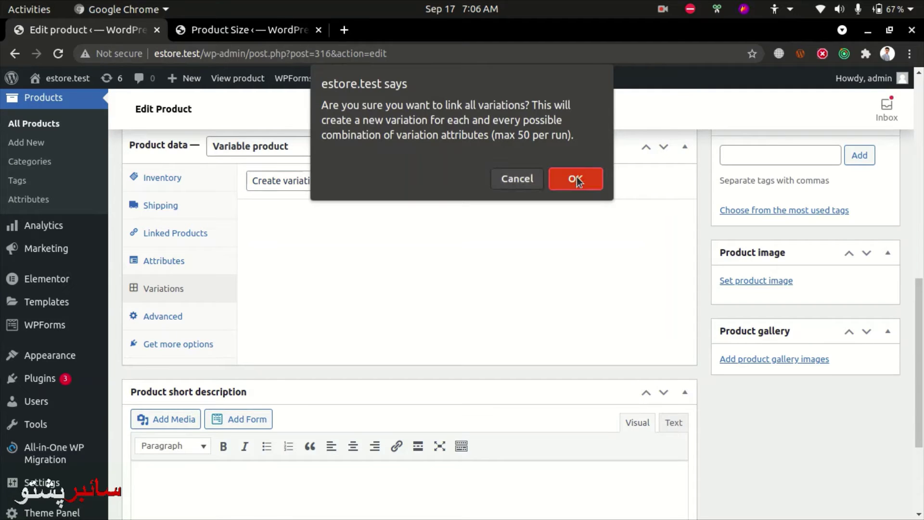
pyautogui.moveTo(328, 99)
pyautogui.mouseDown()
pyautogui.moveTo(385, 102)
pyautogui.moveTo(576, 147)
pyautogui.mouseUp()
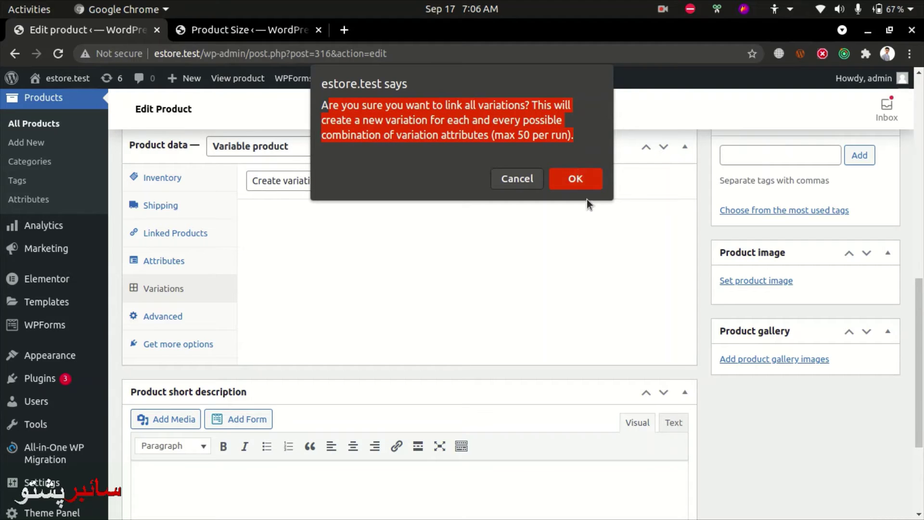
pyautogui.click(575, 179)
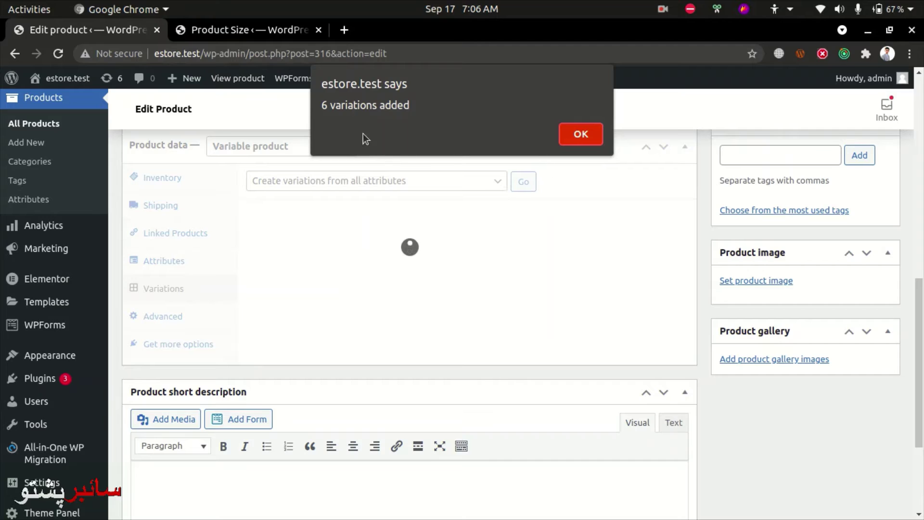
pyautogui.moveTo(321, 106); pyautogui.dragTo(429, 100)
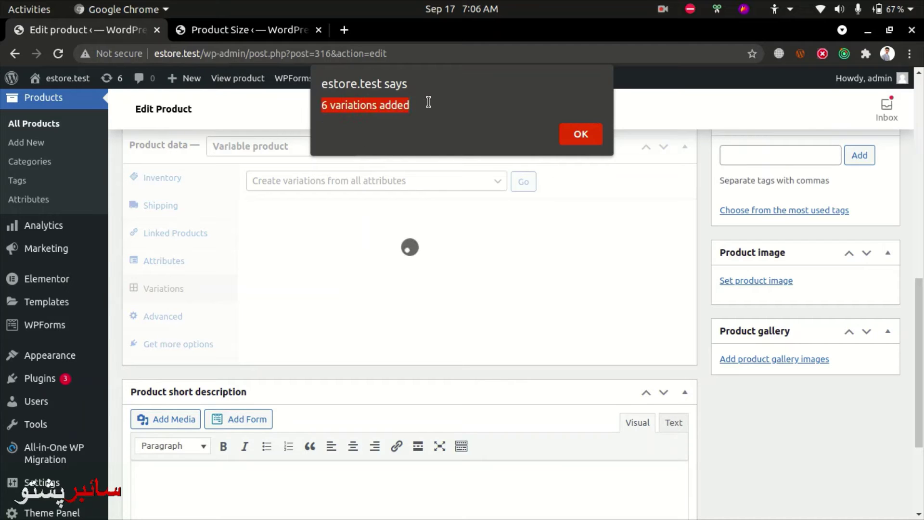
pyautogui.click(588, 129)
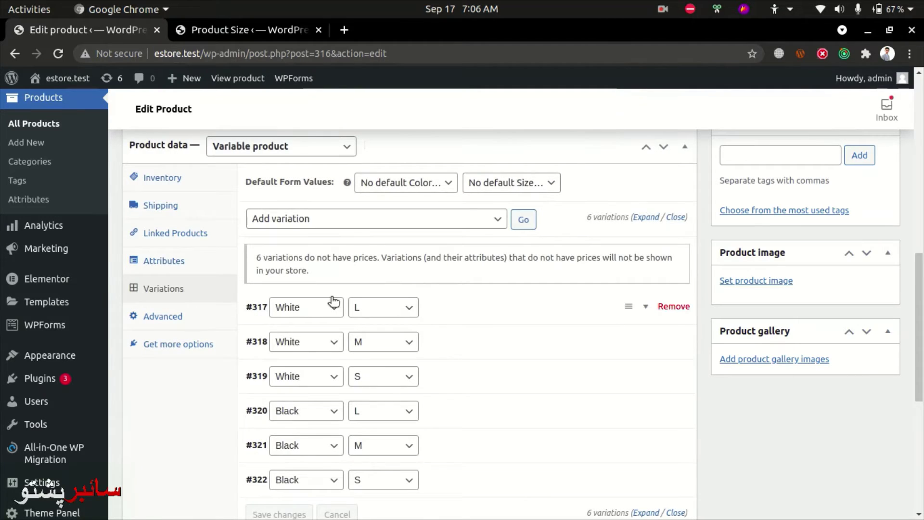
# Step: Set shirt-white.jpeg from the media library as the image of the White L variation
pyautogui.scroll(-1, 311, 406)
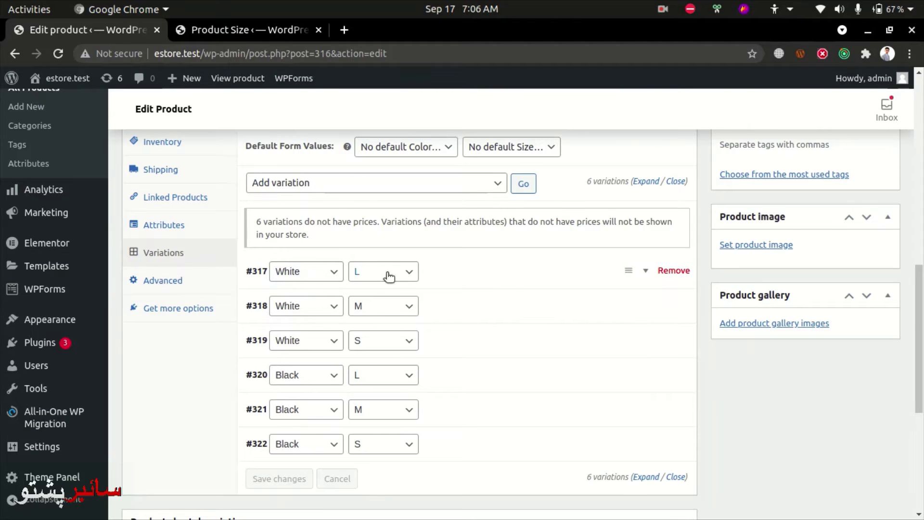
pyautogui.click(652, 274)
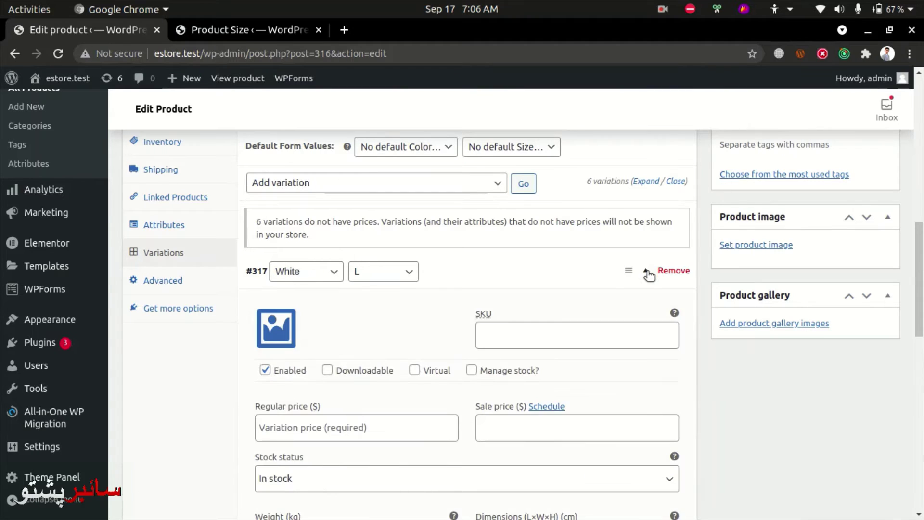
pyautogui.scroll(-4, 343, 249)
pyautogui.click(270, 230)
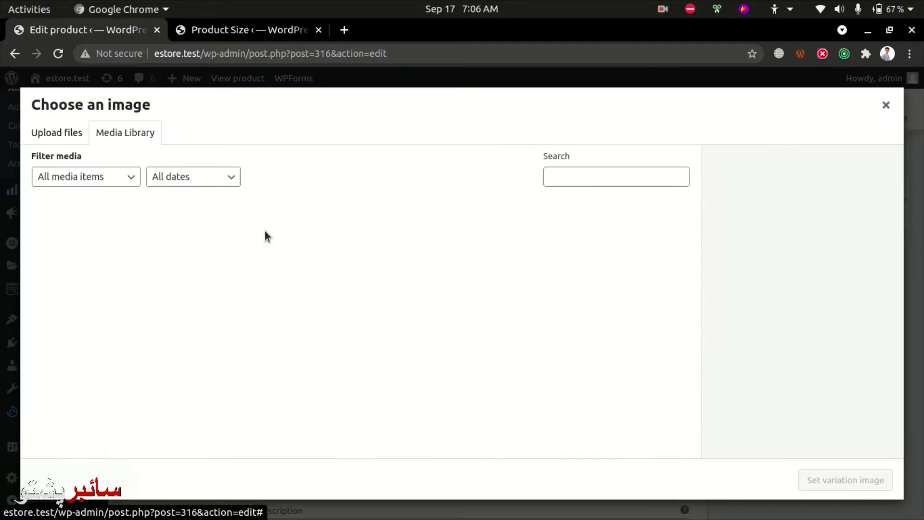
pyautogui.click(268, 256)
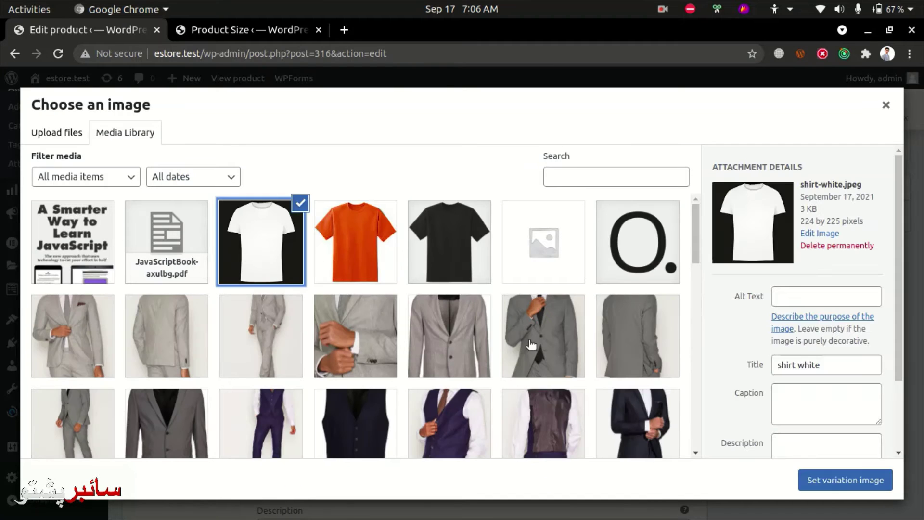
pyautogui.click(835, 487)
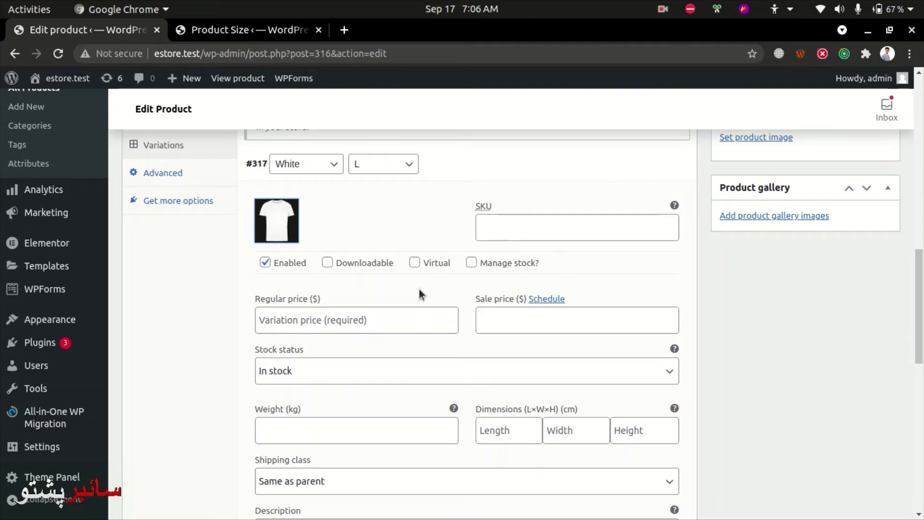
# Step: Set the White L variation's regular price to $50, and open the White M variation's details
pyautogui.click(263, 321)
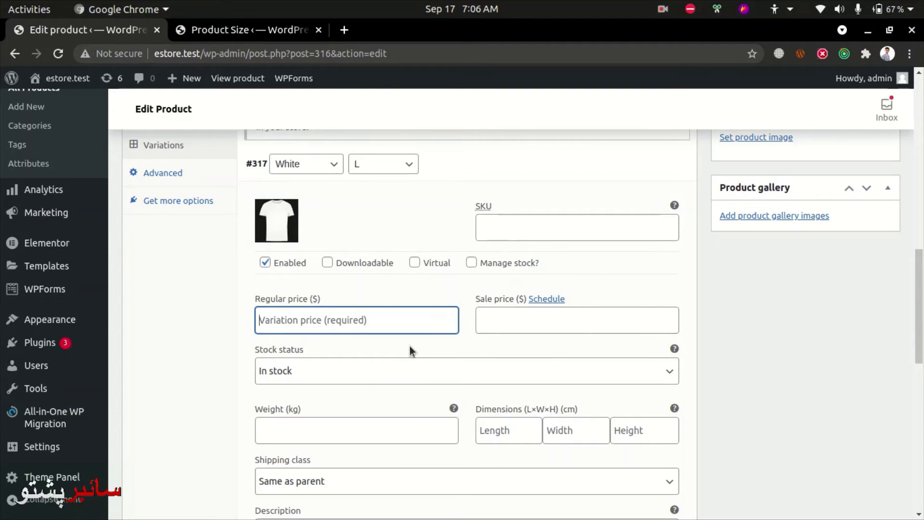
pyautogui.write('50')
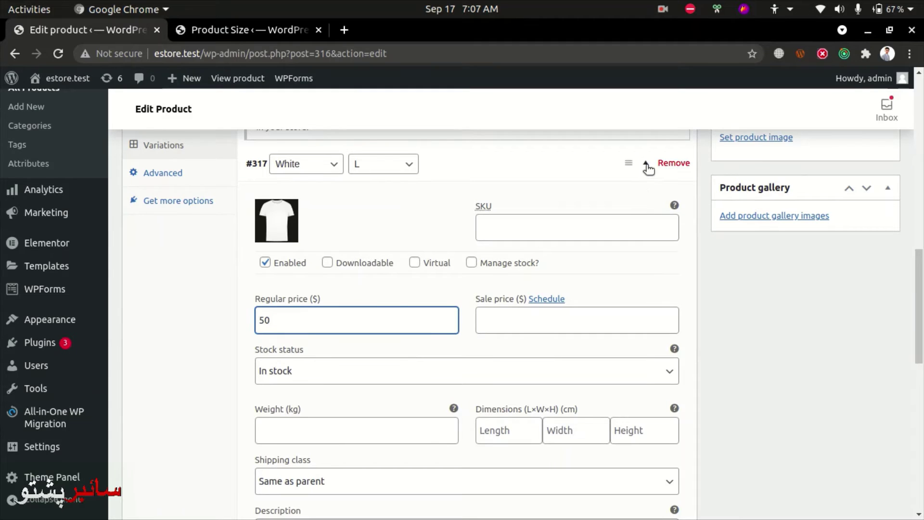
pyautogui.click(645, 164)
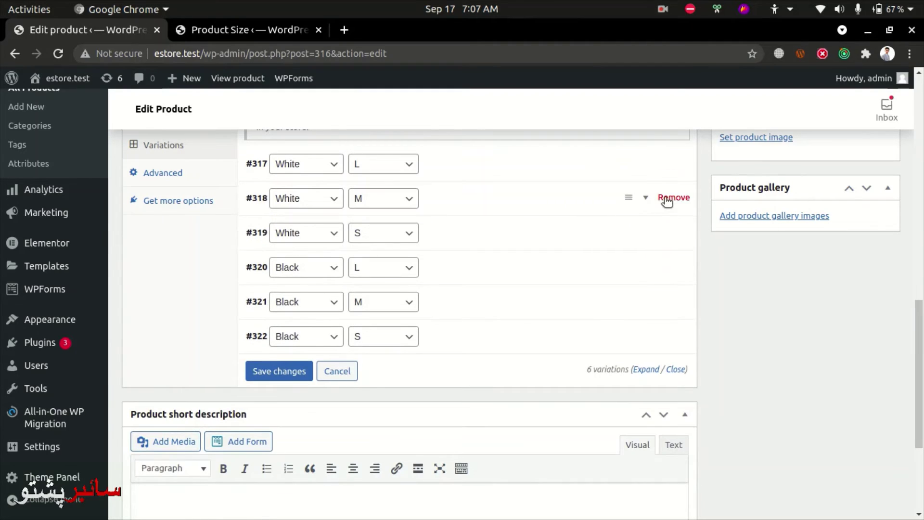
pyautogui.click(622, 185)
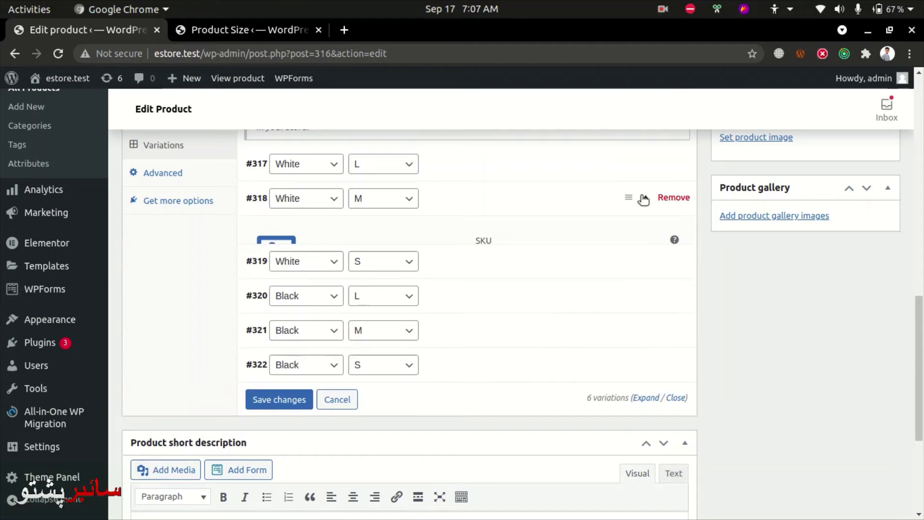
pyautogui.click(294, 237)
pyautogui.click(355, 241)
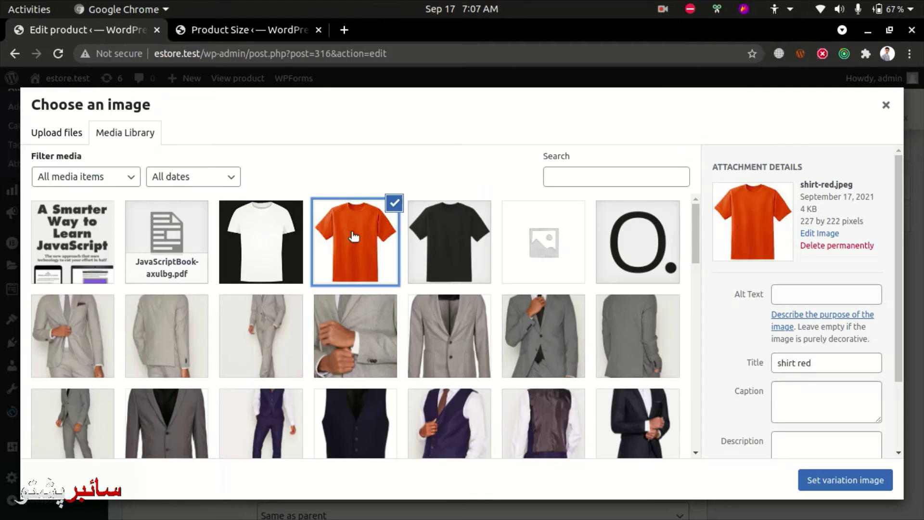
pyautogui.click(845, 480)
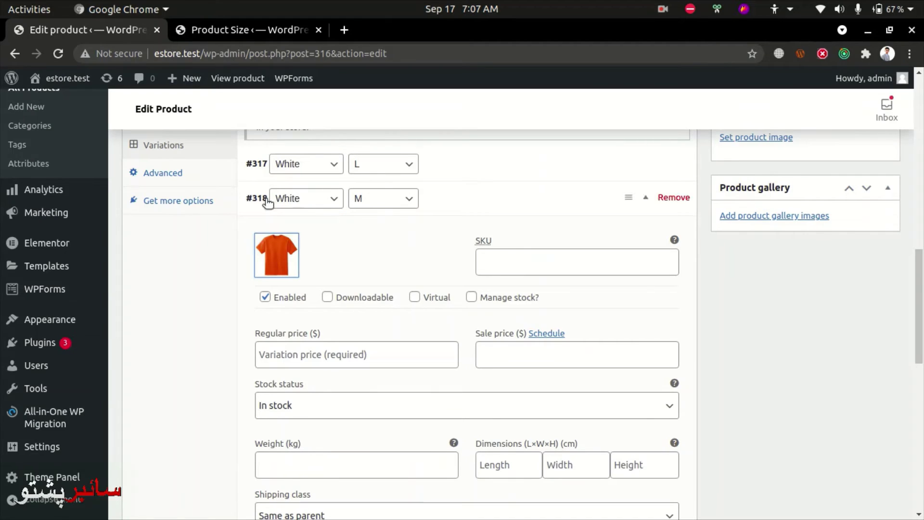
pyautogui.click(280, 259)
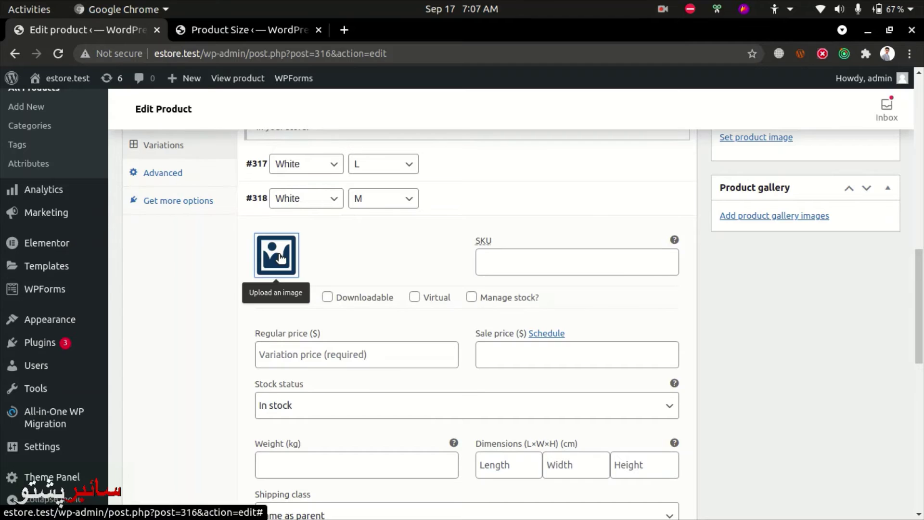
# Step: Give the White M variation the white T-shirt image and a regular price of $30, and collapse its details
pyautogui.click(281, 259)
pyautogui.click(270, 260)
pyautogui.click(868, 479)
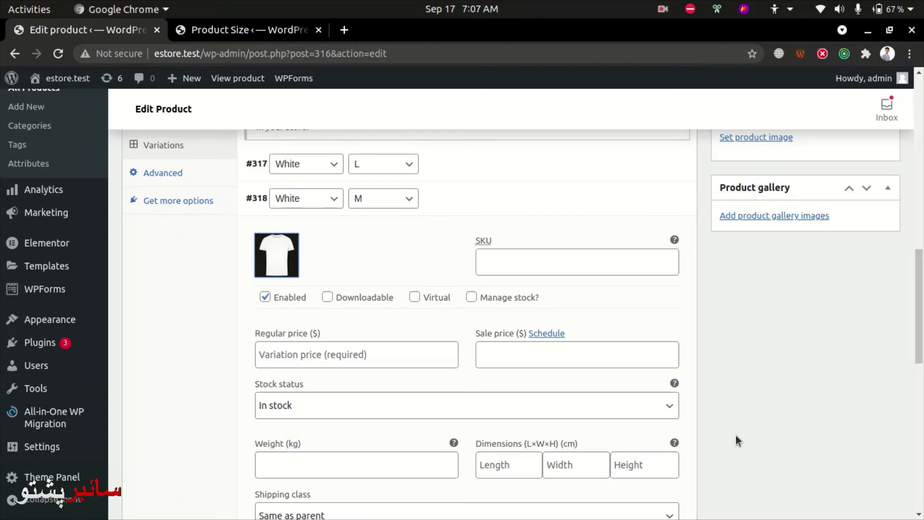
pyautogui.click(279, 356)
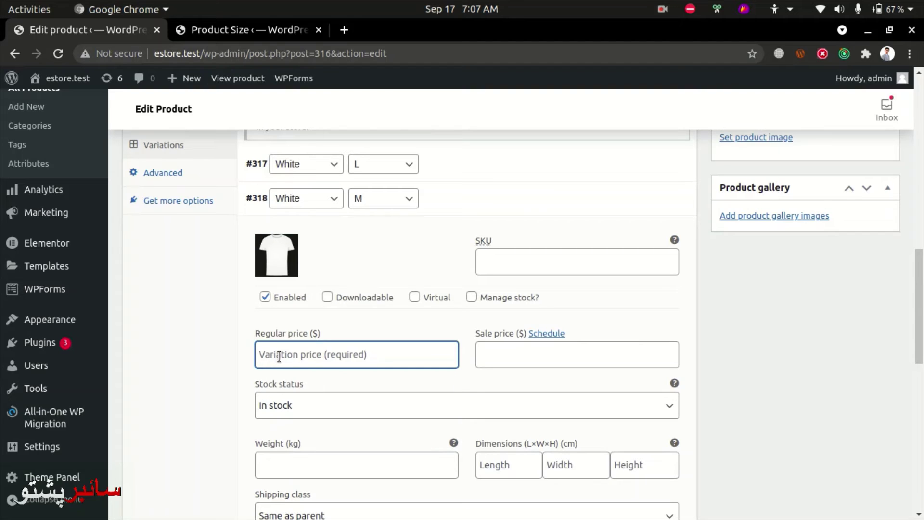
pyautogui.write('30')
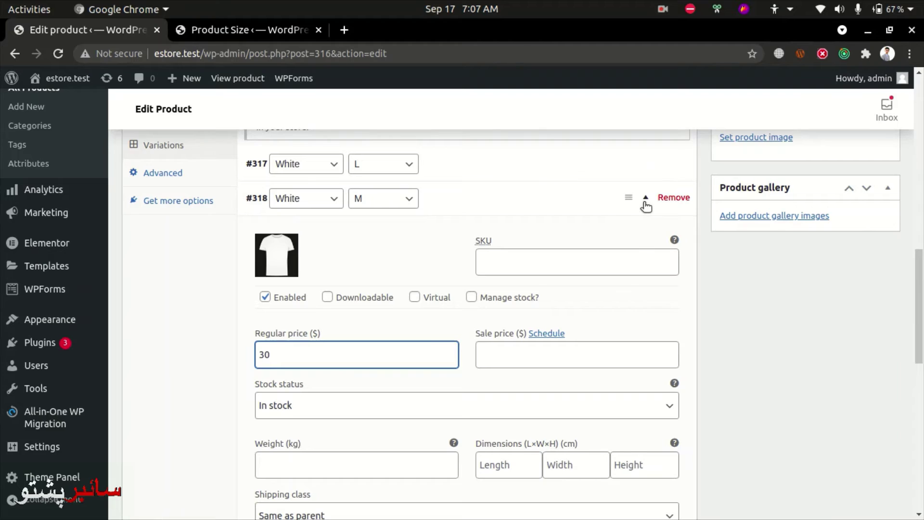
pyautogui.scroll(-10, 362, 459)
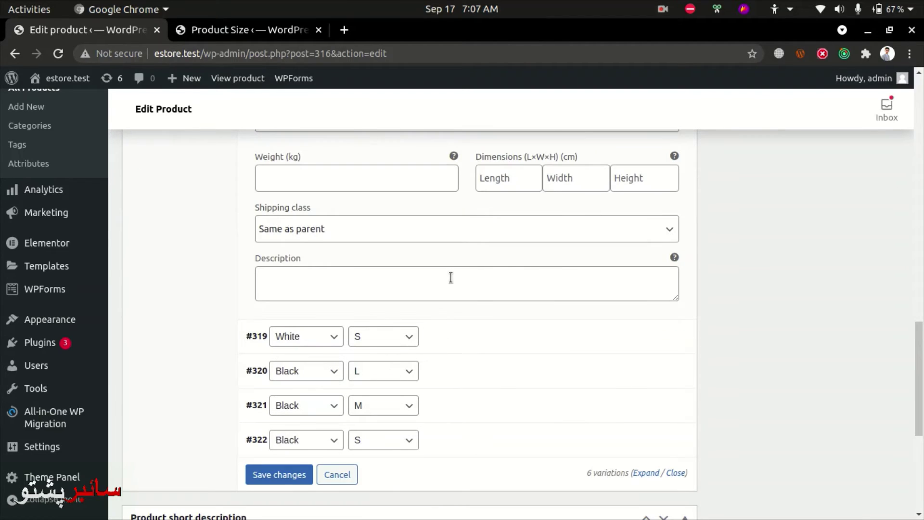
pyautogui.scroll(11, 449, 276)
pyautogui.click(645, 233)
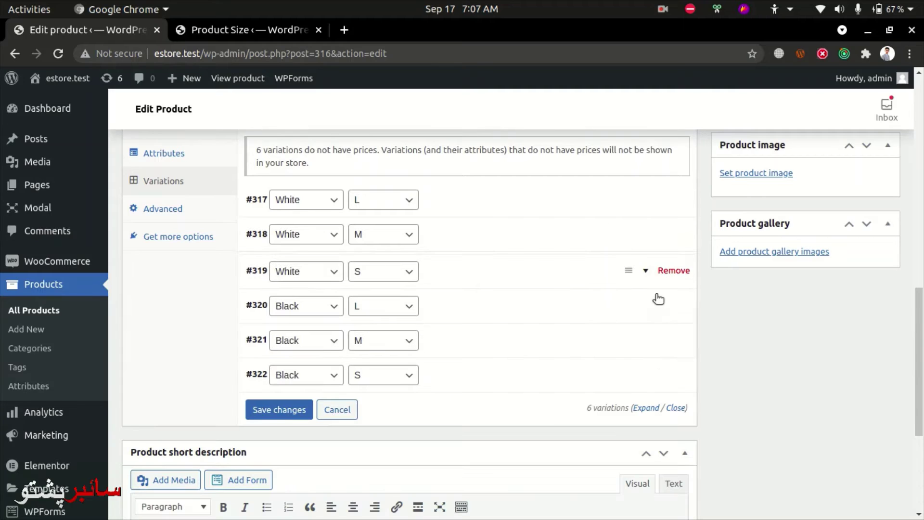
# Step: Give the White S variation the shirt-white.jpeg image and a regular price of $20, and collapse its details
pyautogui.click(648, 270)
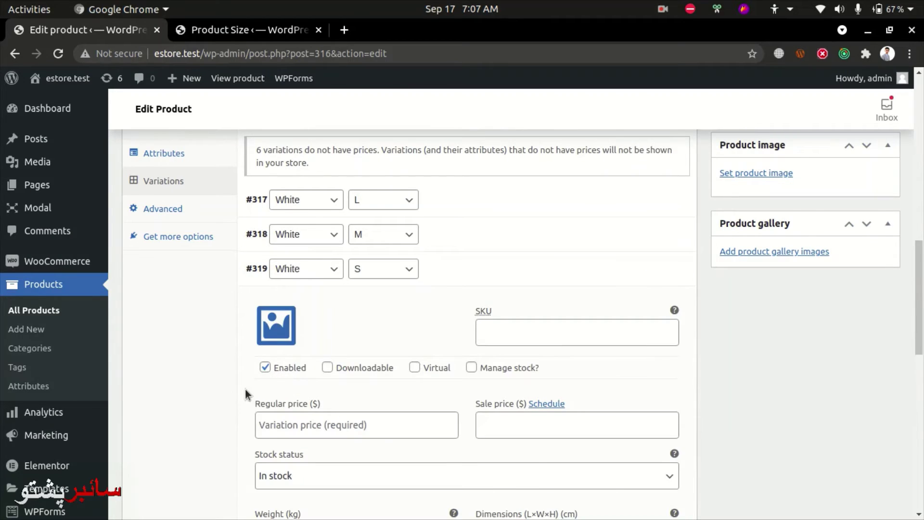
pyautogui.scroll(-3, 260, 288)
pyautogui.click(272, 260)
pyautogui.click(260, 241)
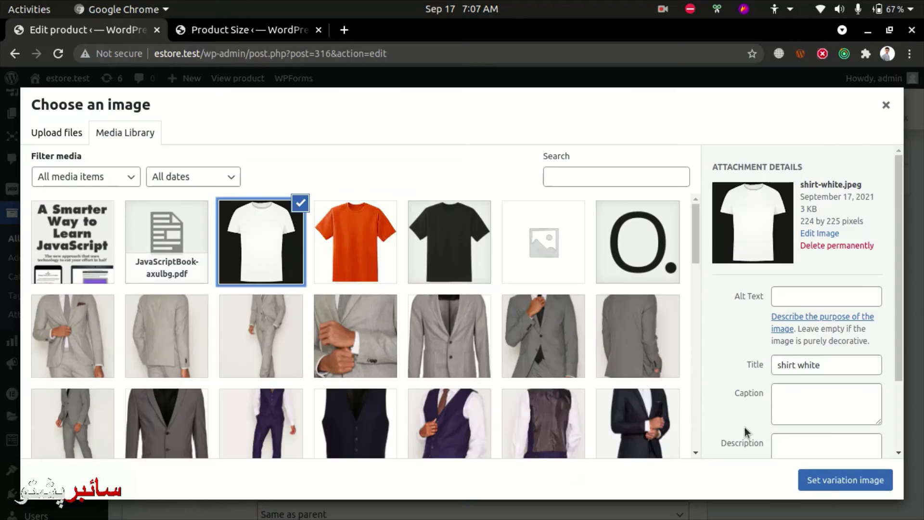
pyautogui.click(845, 478)
pyautogui.click(288, 356)
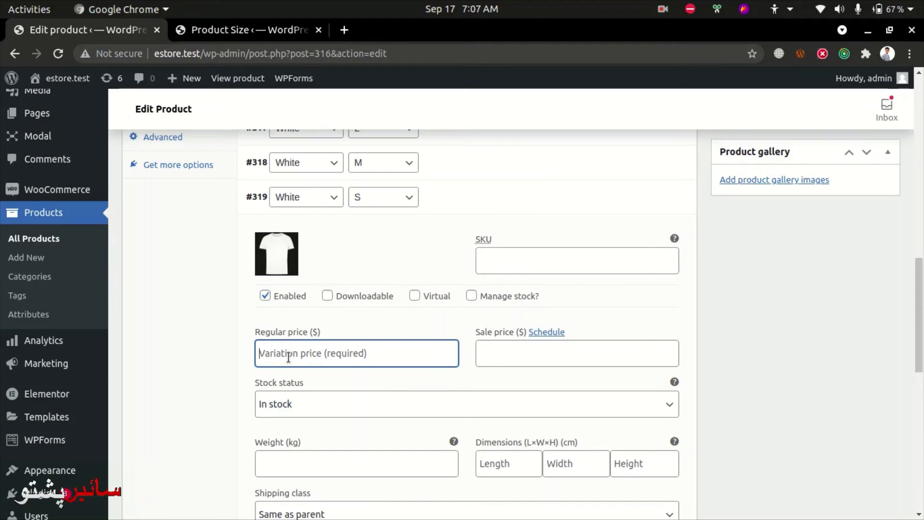
pyautogui.write('20')
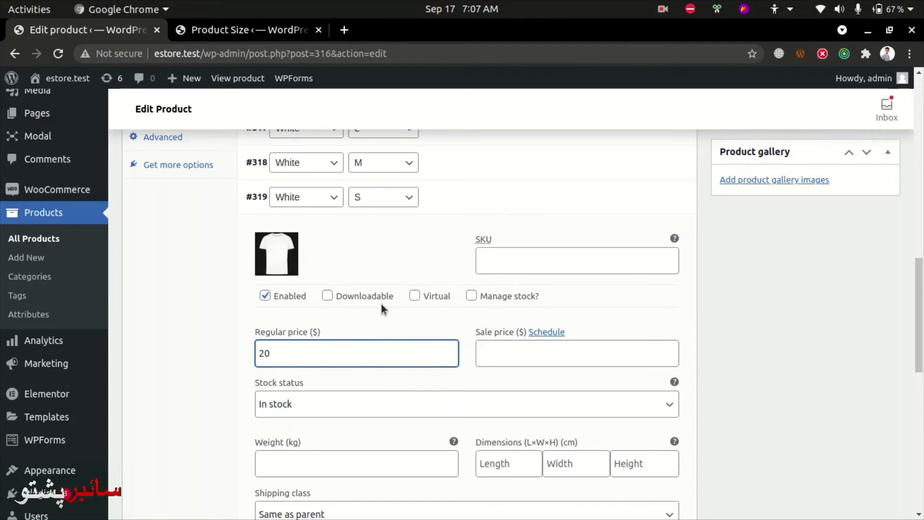
pyautogui.click(647, 197)
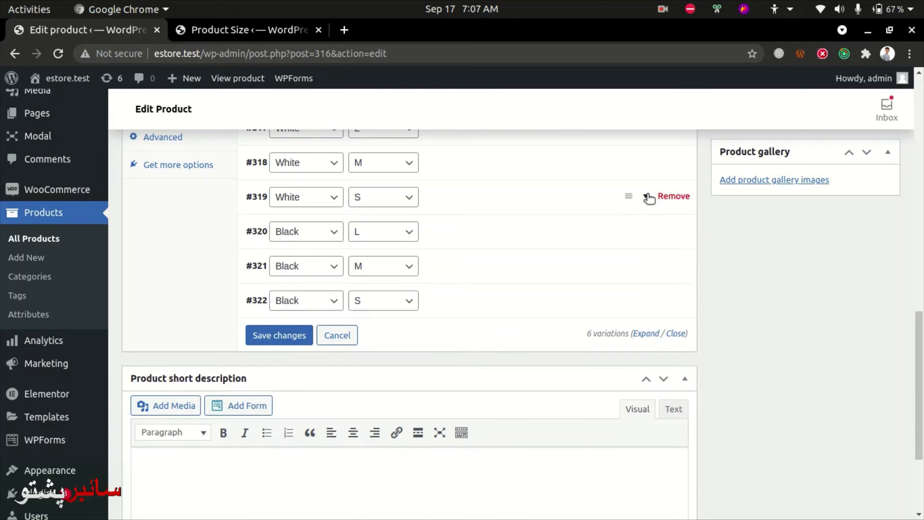
# Step: Give the Black L variation the tshirtt.png image and a regular price of $50, and collapse its details
pyautogui.click(648, 242)
pyautogui.scroll(-1, 338, 340)
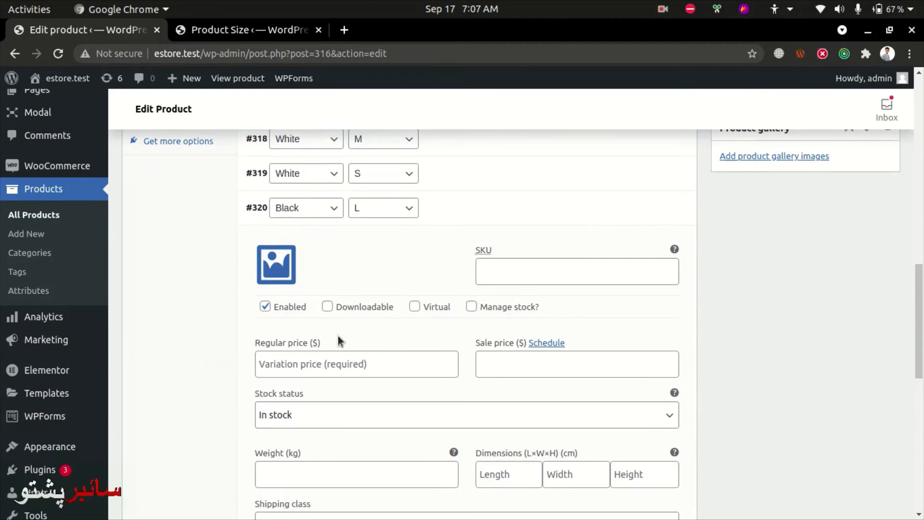
pyautogui.click(274, 250)
pyautogui.click(423, 243)
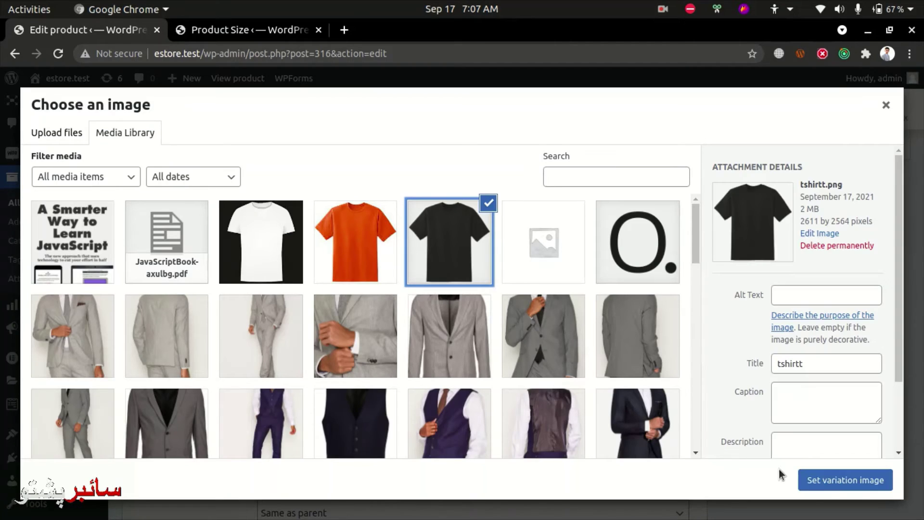
pyautogui.click(840, 480)
pyautogui.click(318, 353)
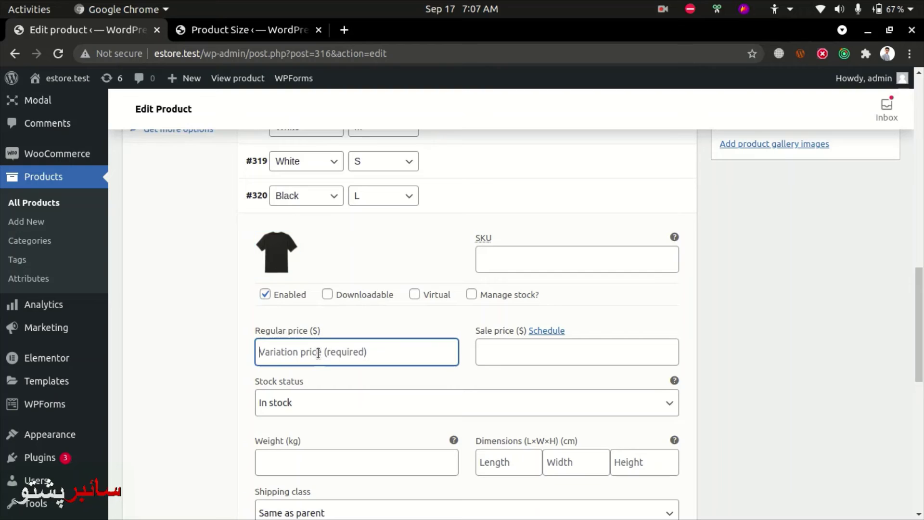
pyautogui.write('50')
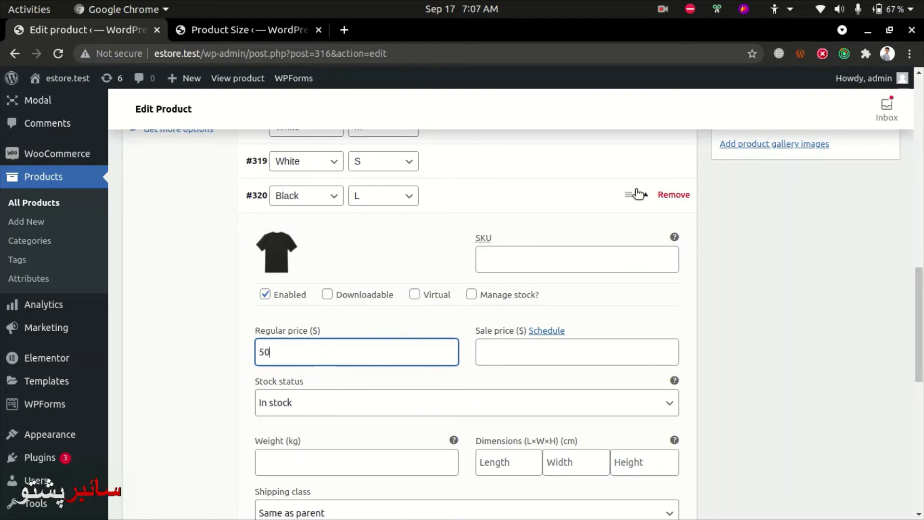
pyautogui.click(645, 195)
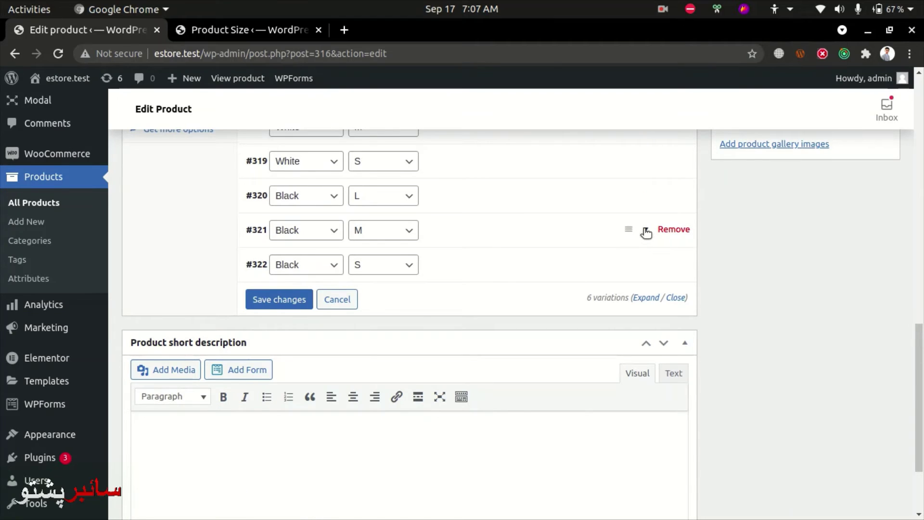
# Step: Give the Black M variation the black T-shirt image and a regular price of $30, and collapse its details
pyautogui.click(645, 230)
pyautogui.click(270, 289)
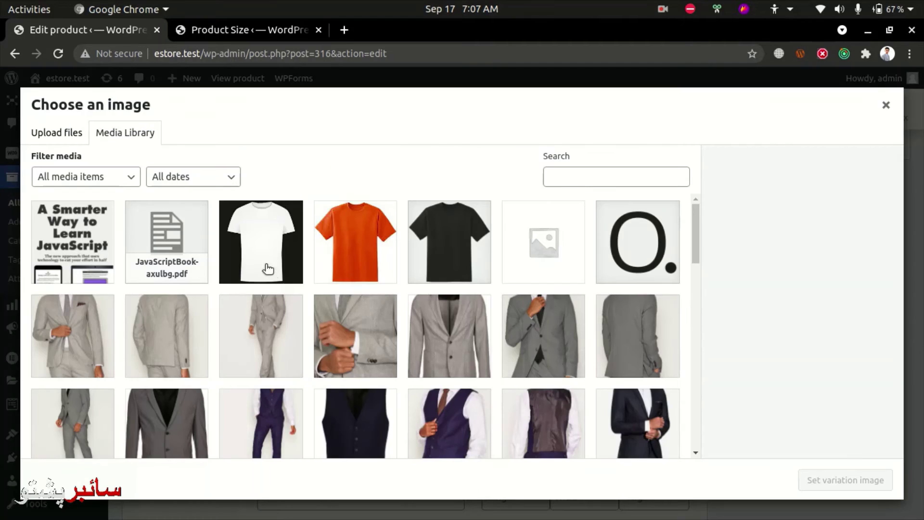
pyautogui.click(342, 251)
pyautogui.click(422, 253)
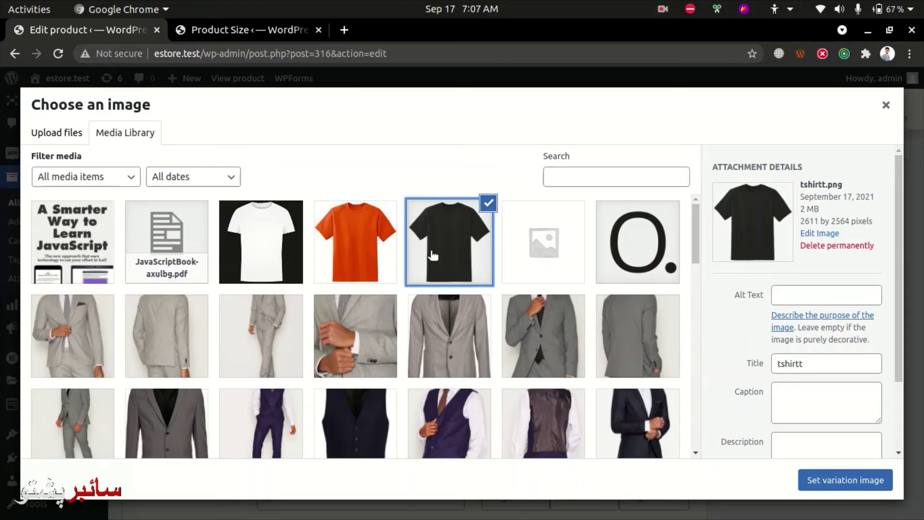
pyautogui.click(860, 478)
pyautogui.click(329, 391)
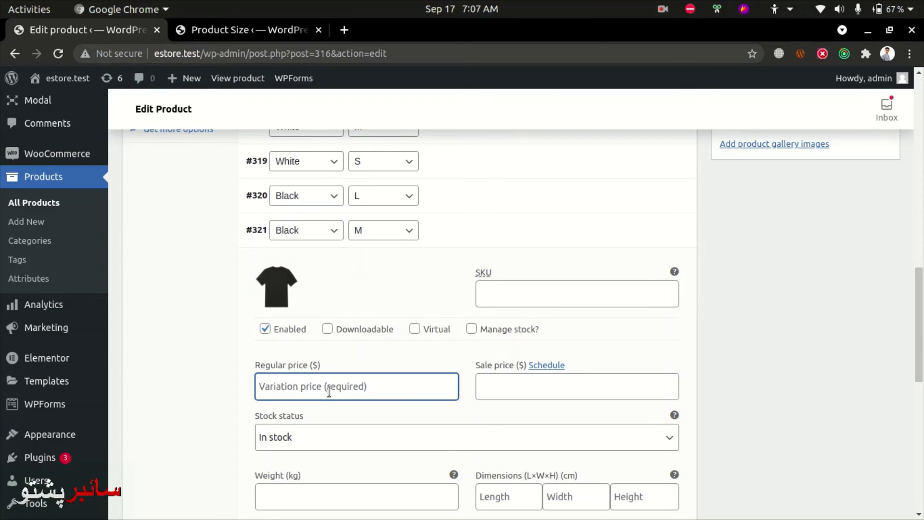
pyautogui.write('30')
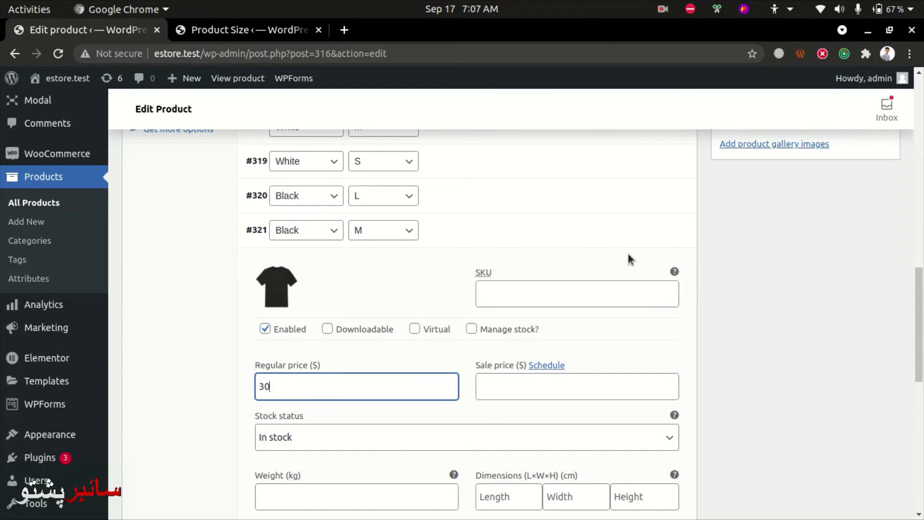
pyautogui.click(646, 233)
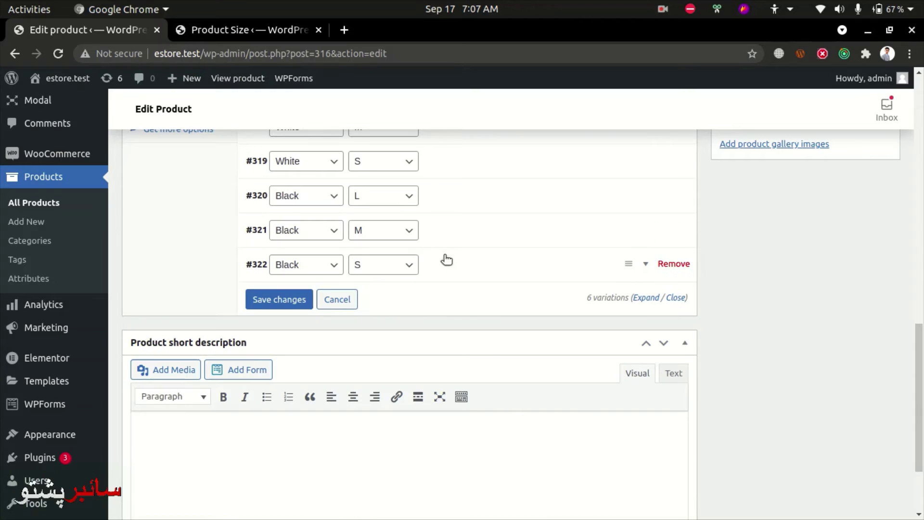
# Step: Change the Black S variation's size to Any Size and set its regular price to $40
pyautogui.click(405, 265)
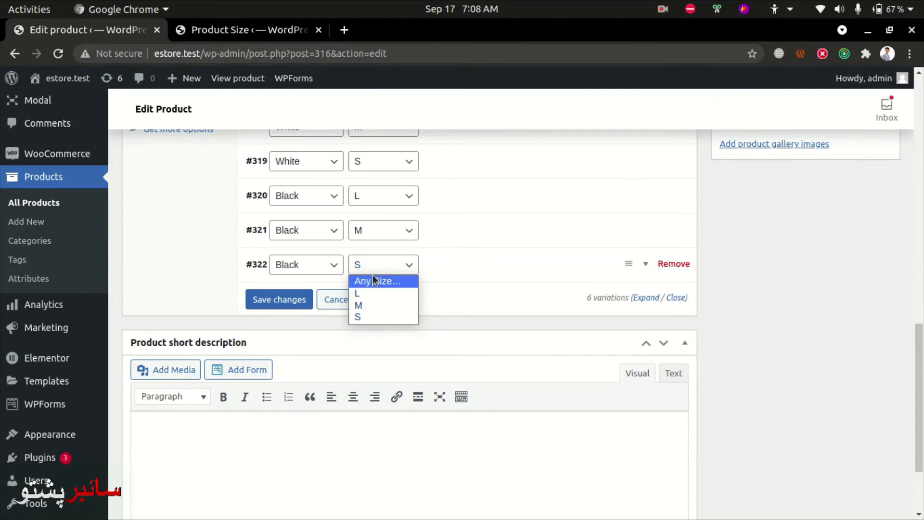
pyautogui.click(367, 281)
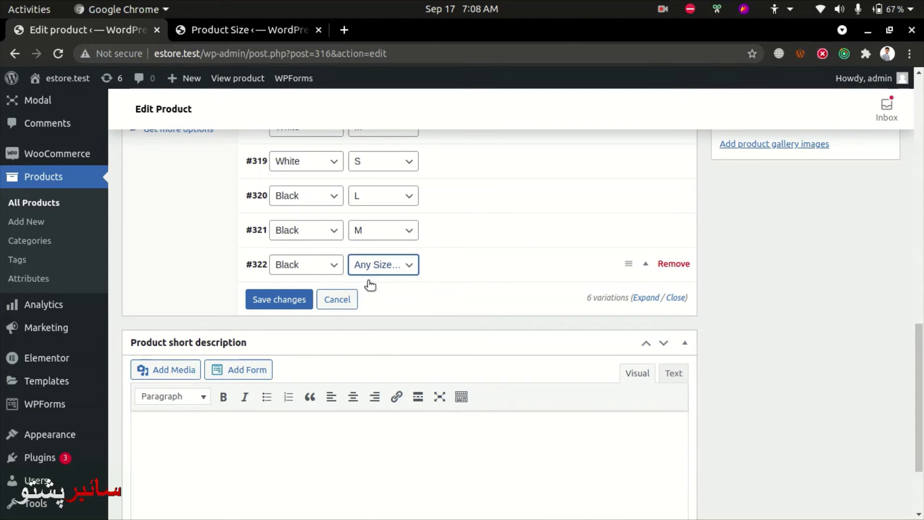
pyautogui.click(645, 265)
pyautogui.click(331, 410)
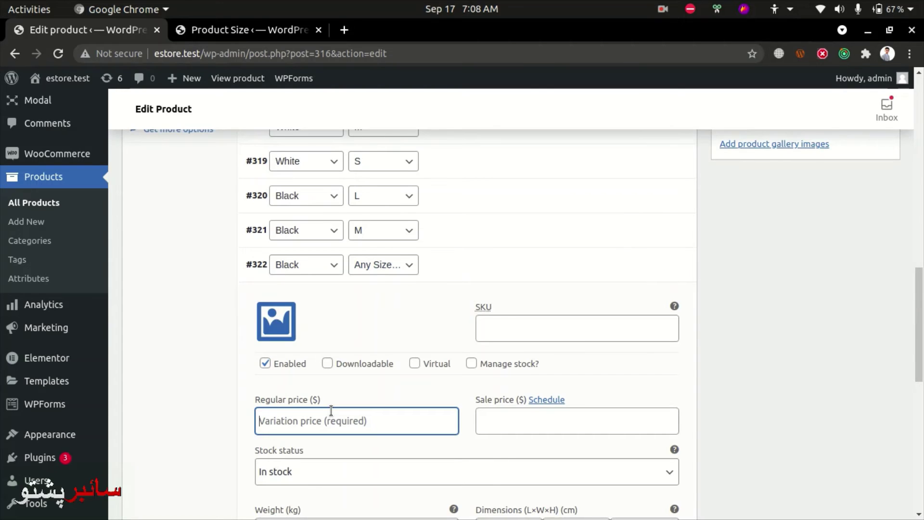
pyautogui.write('40')
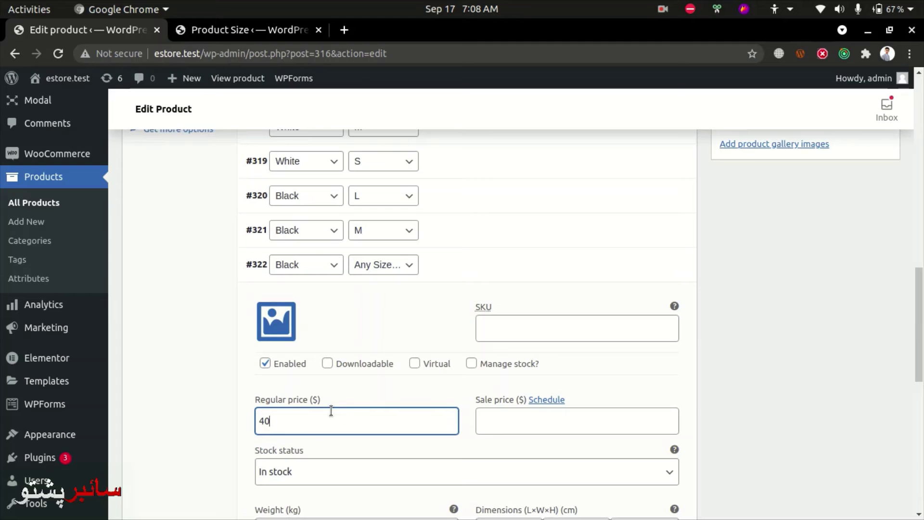
# Step: Set the black T-shirt from the media library as the image of the Black Any Size variation
pyautogui.click(276, 321)
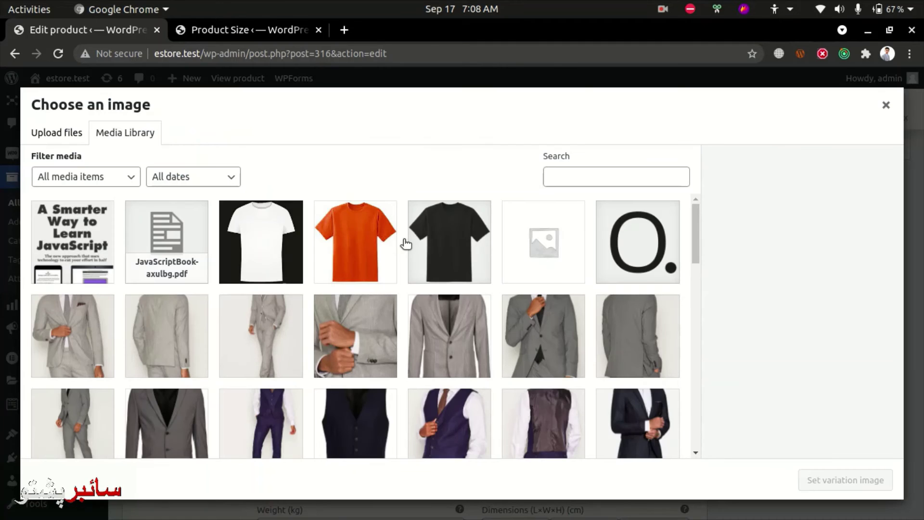
pyautogui.click(449, 244)
pyautogui.click(845, 480)
# Step: Remove the Black L and Black M variations, saving the pending variation changes and accepting the confirmations
pyautogui.scroll(3, 462, 301)
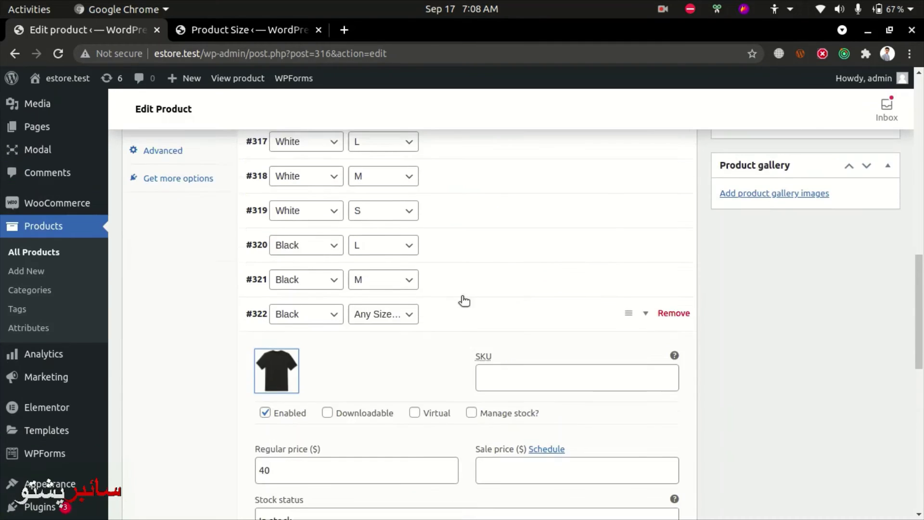
pyautogui.click(674, 340)
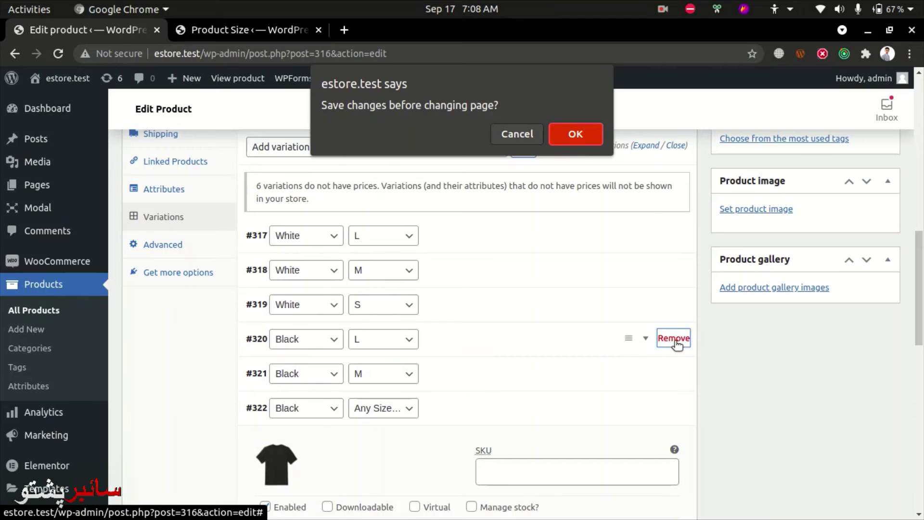
pyautogui.click(576, 143)
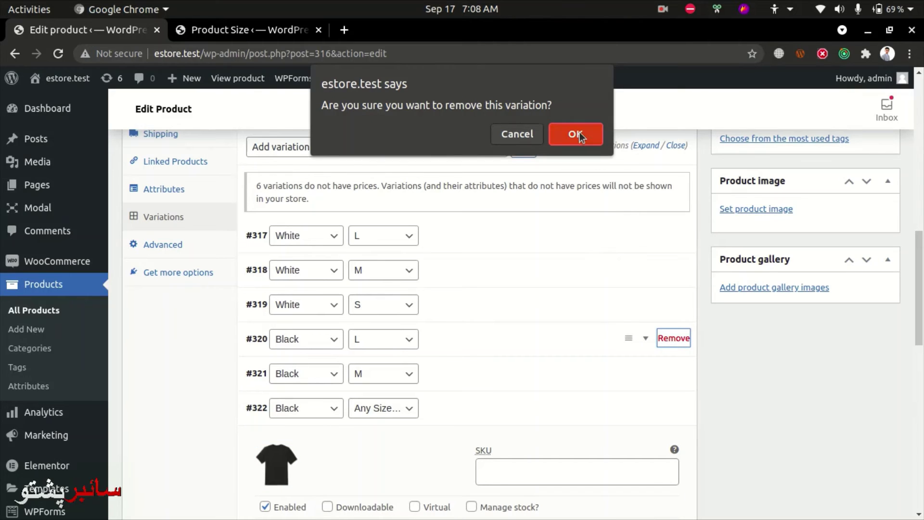
pyautogui.click(583, 137)
pyautogui.moveTo(607, 291)
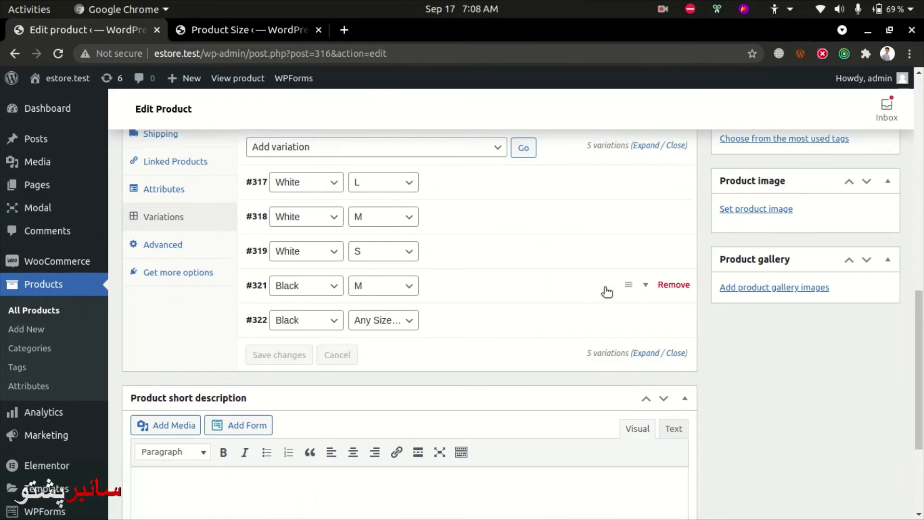
pyautogui.click(673, 285)
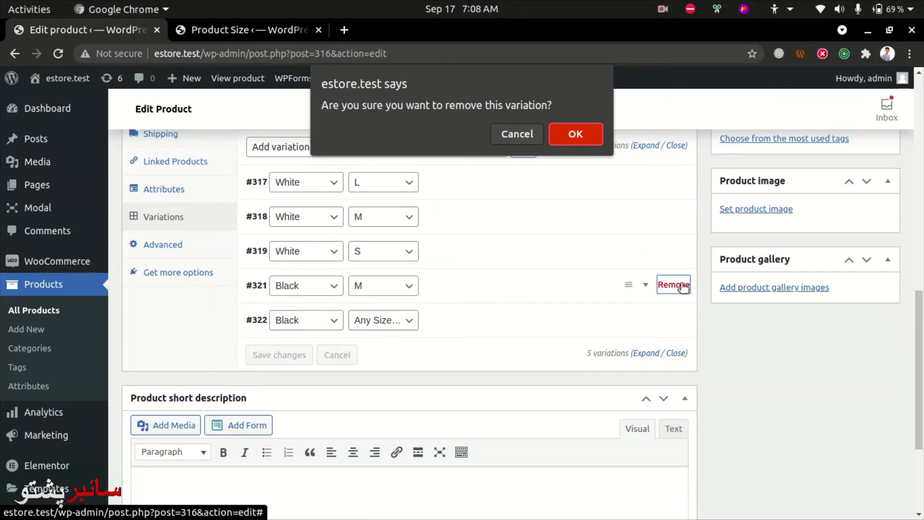
pyautogui.click(585, 138)
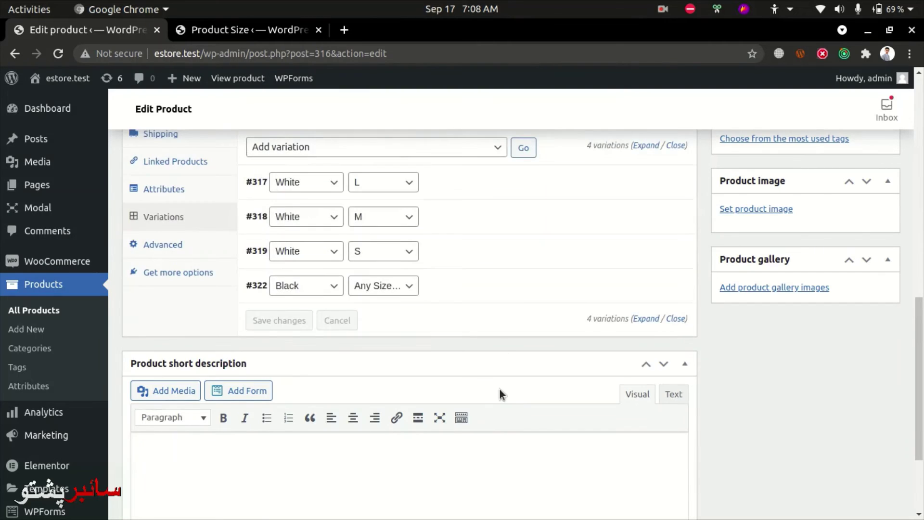
# Step: Set the orange T-shirt from the media library as the main product image
pyautogui.scroll(7, 500, 394)
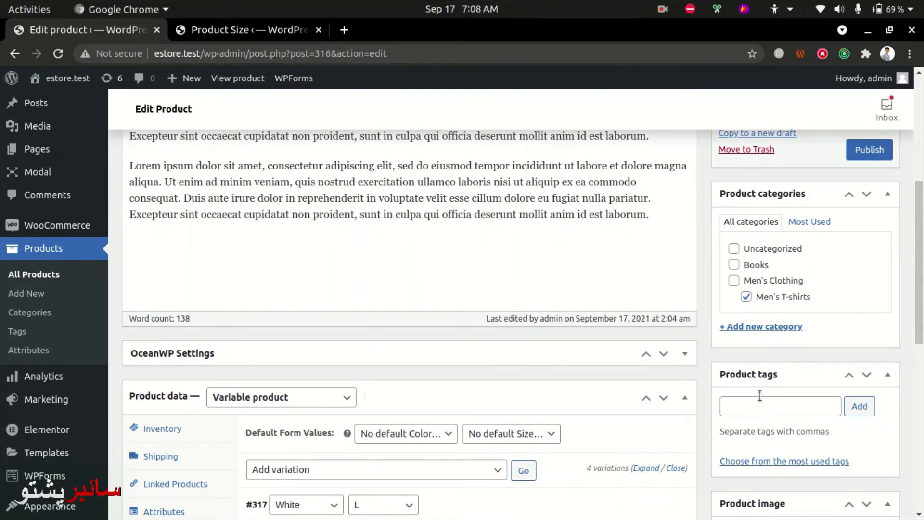
pyautogui.scroll(-5, 766, 305)
pyautogui.click(746, 388)
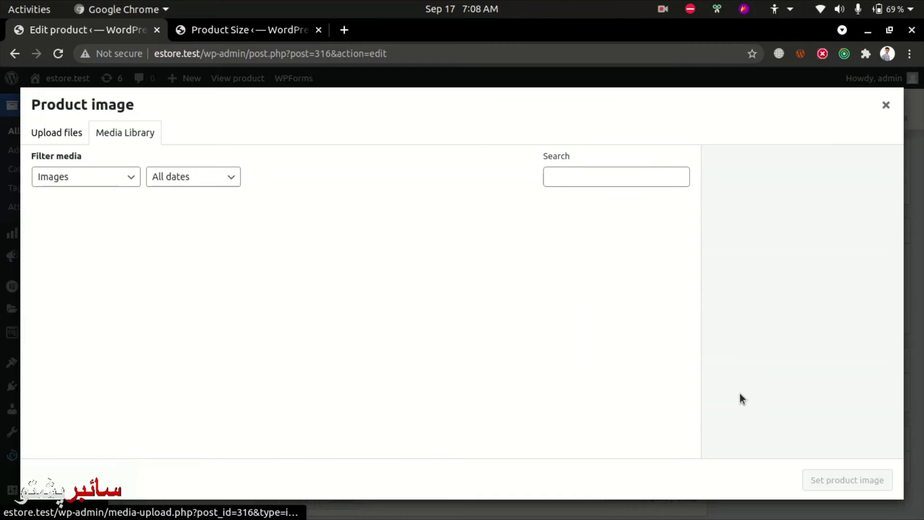
pyautogui.click(329, 258)
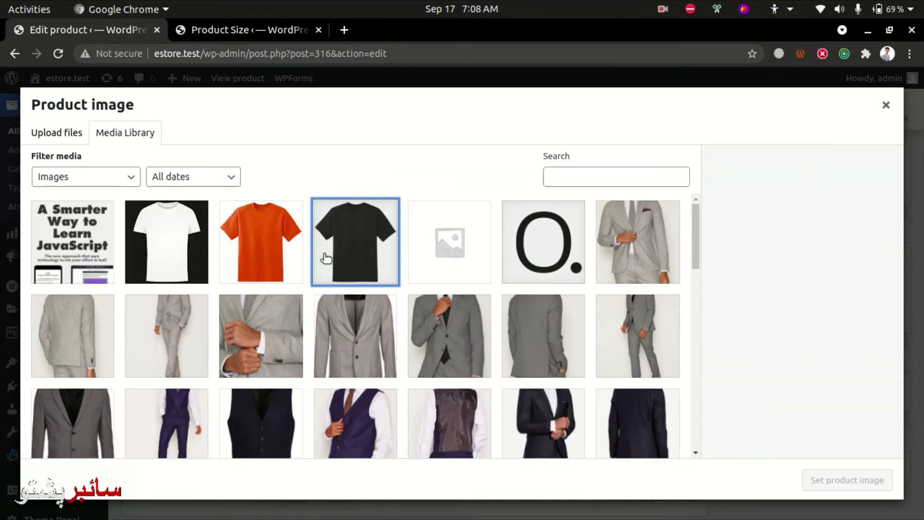
pyautogui.click(266, 247)
pyautogui.click(815, 478)
pyautogui.scroll(-2, 815, 449)
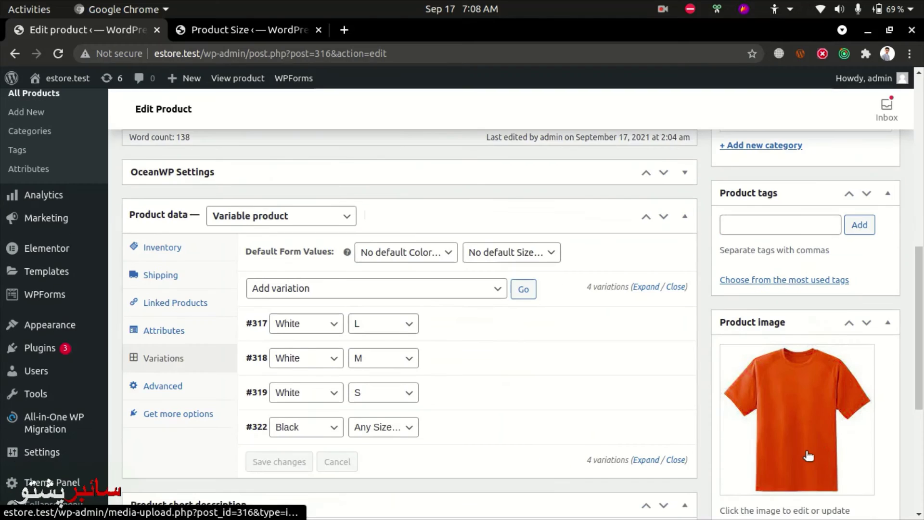
# Step: Publish the product and open its store page in a new browser tab
pyautogui.scroll(8, 802, 442)
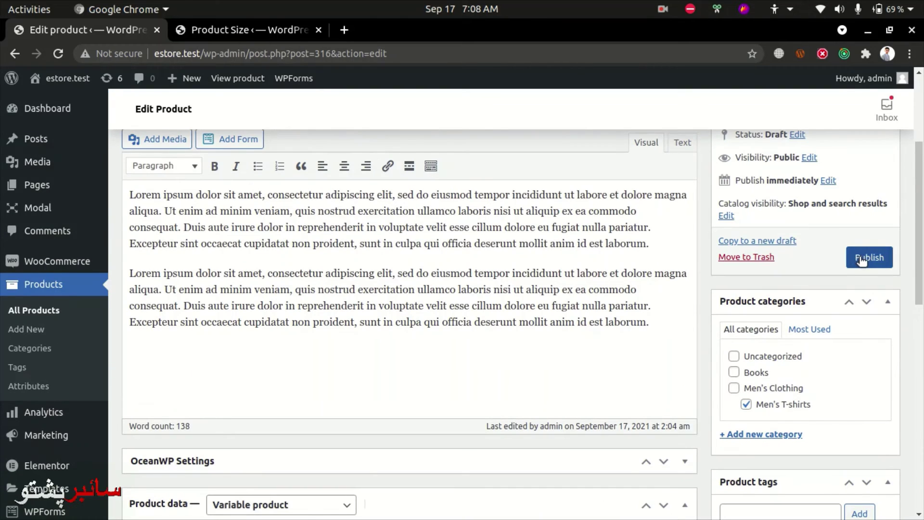
pyautogui.click(861, 258)
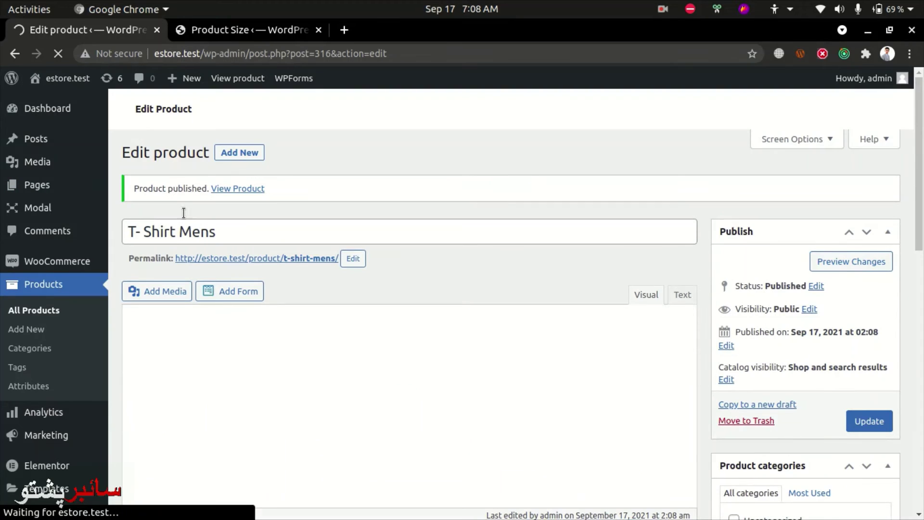
pyautogui.middleClick(238, 218)
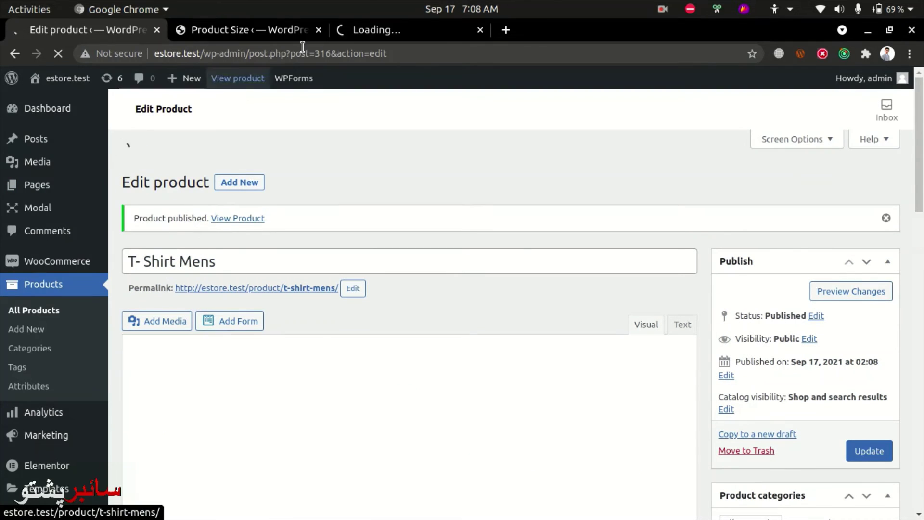
pyautogui.click(385, 33)
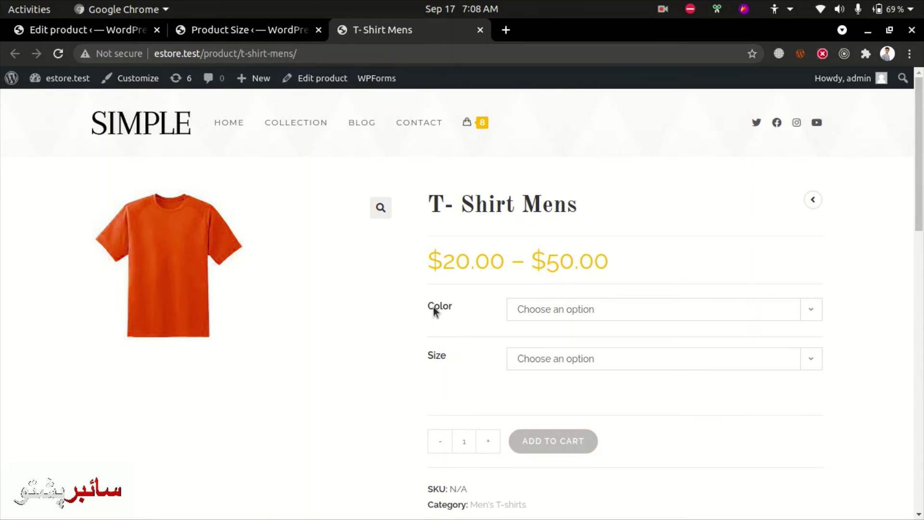
# Step: Choose White as the Color on the T- Shirt Mens store page to check its variations
pyautogui.click(539, 309)
pyautogui.click(530, 324)
pyautogui.click(581, 312)
pyautogui.click(568, 343)
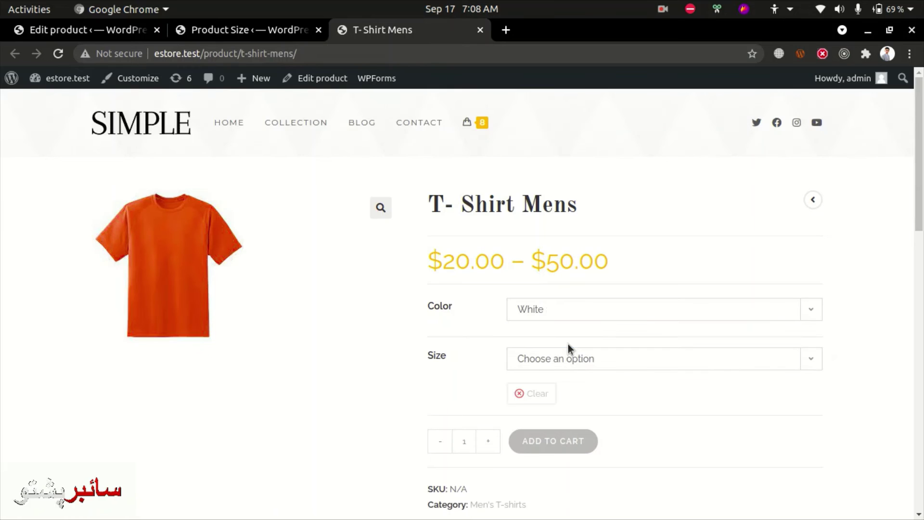
# Step: Choose L as the Size for the White T-shirt and examine the variation's image and price up close
pyautogui.click(553, 370)
pyautogui.click(536, 389)
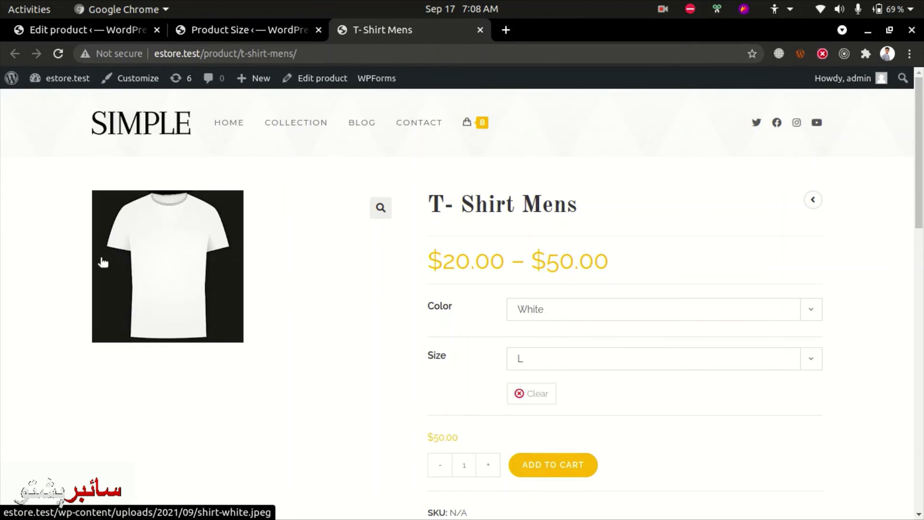
pyautogui.click(558, 361)
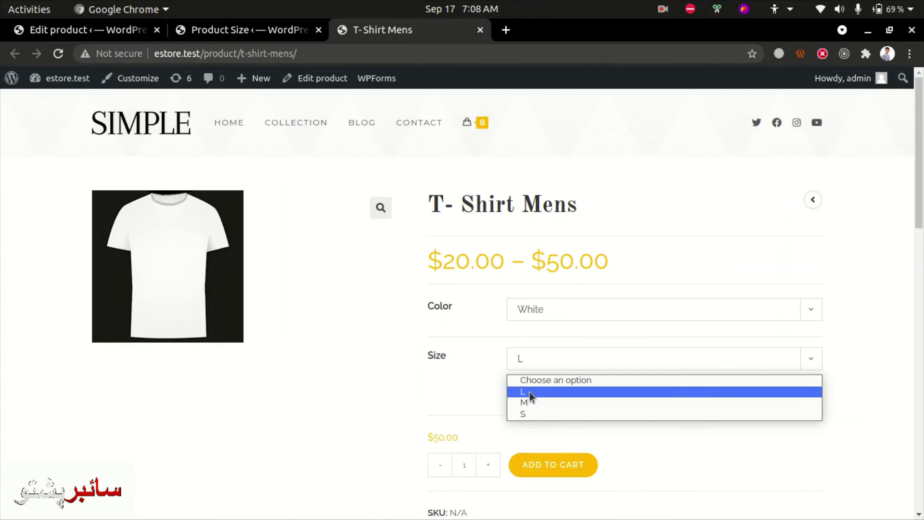
pyautogui.click(529, 392)
pyautogui.scroll(-2, 447, 375)
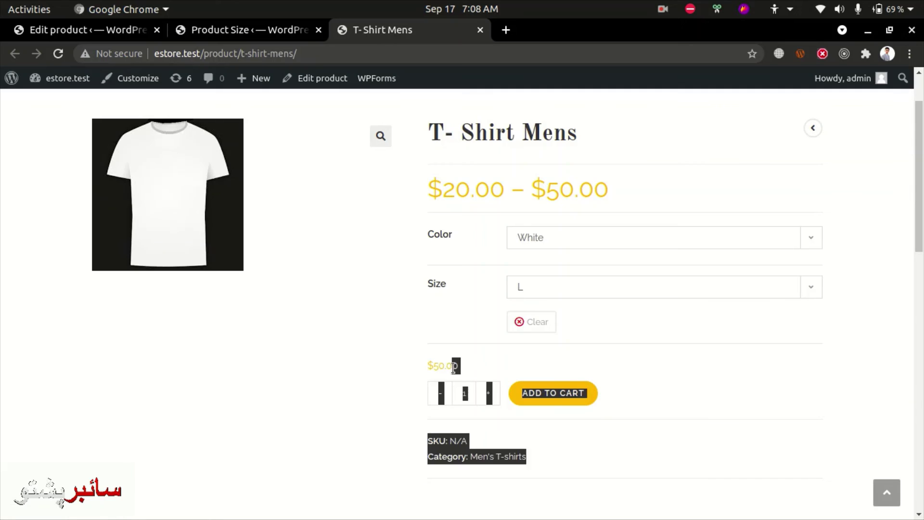
pyautogui.hotkey('ctrl', '+')
pyautogui.hotkey('ctrl', '+')
pyautogui.hotkey('ctrl', '+')
pyautogui.hotkey('ctrl', '+')
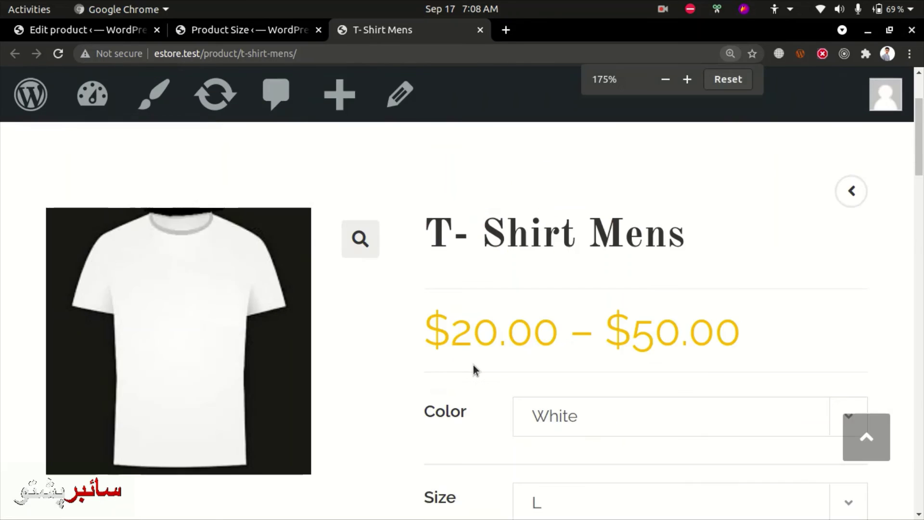
pyautogui.scroll(-3, 473, 366)
pyautogui.scroll(-3, 473, 370)
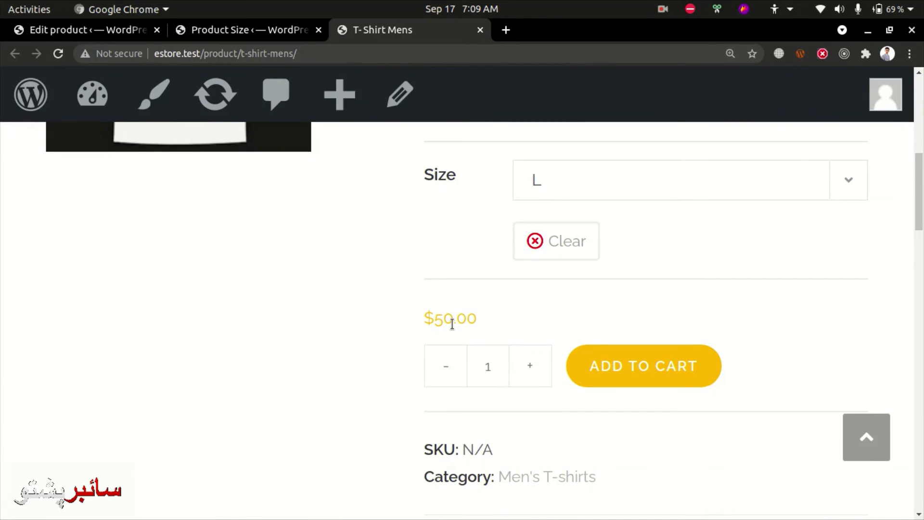
pyautogui.scroll(2, 450, 366)
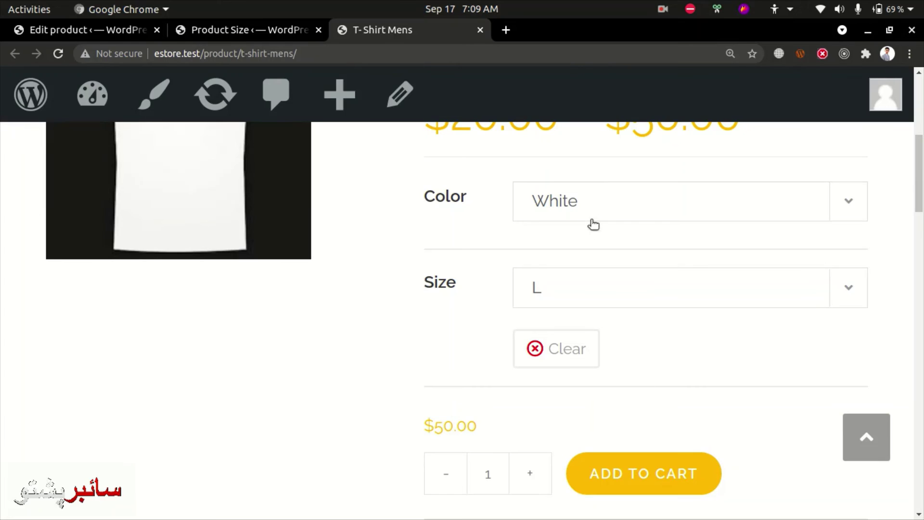
# Step: Inspect the selected variation's price in the developer tools, expanding and selecting its bdi element
pyautogui.rightClick(436, 428)
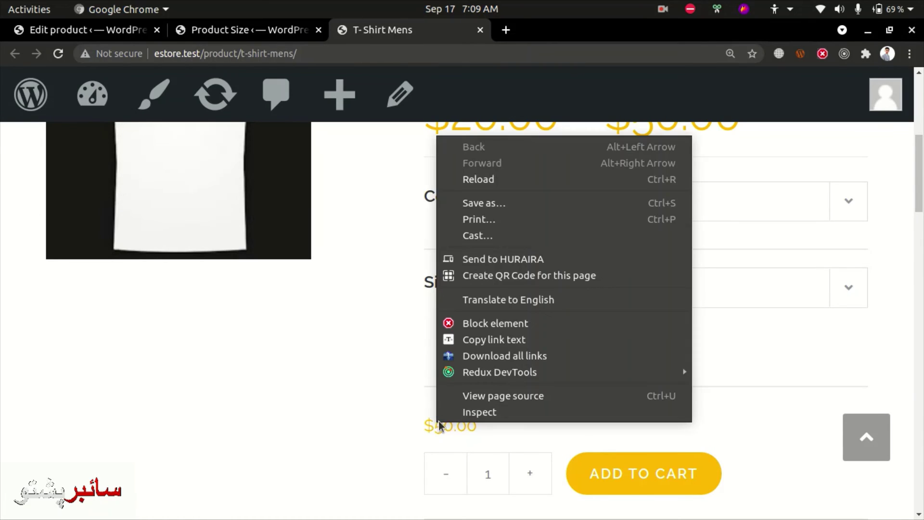
pyautogui.click(460, 413)
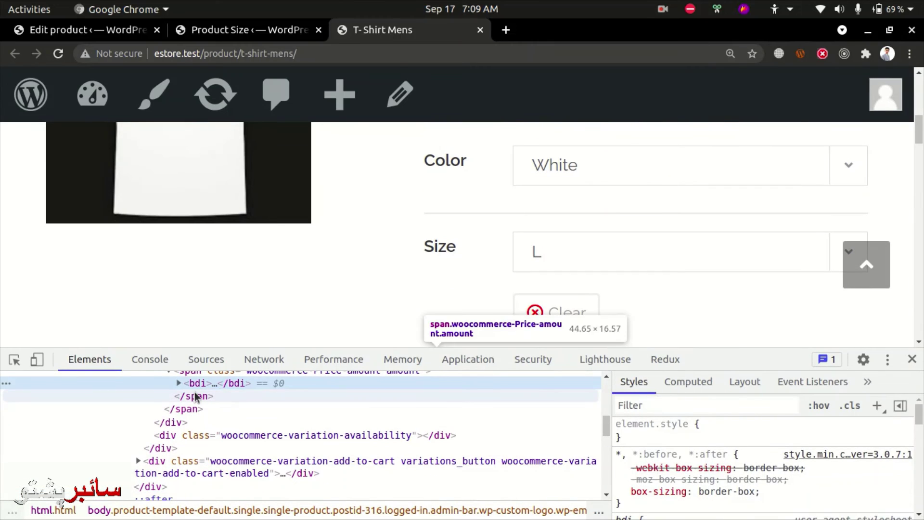
pyautogui.click(178, 383)
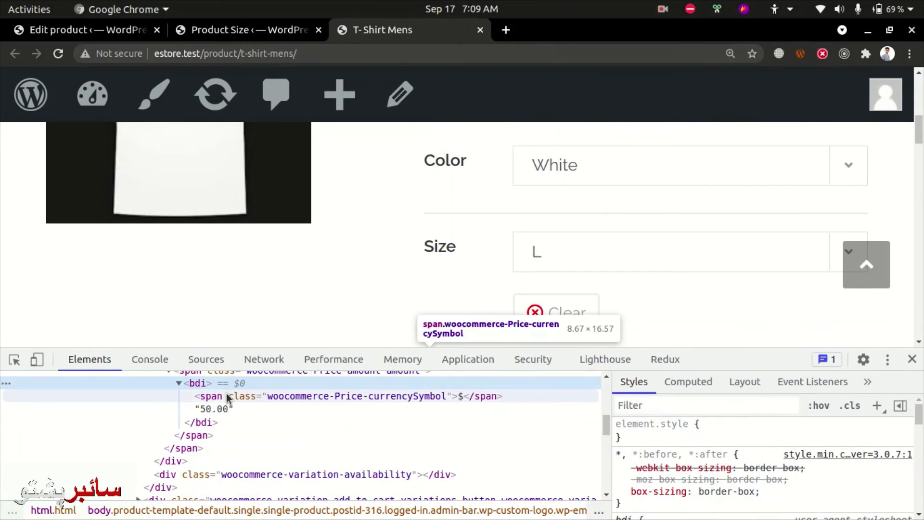
pyautogui.click(217, 409)
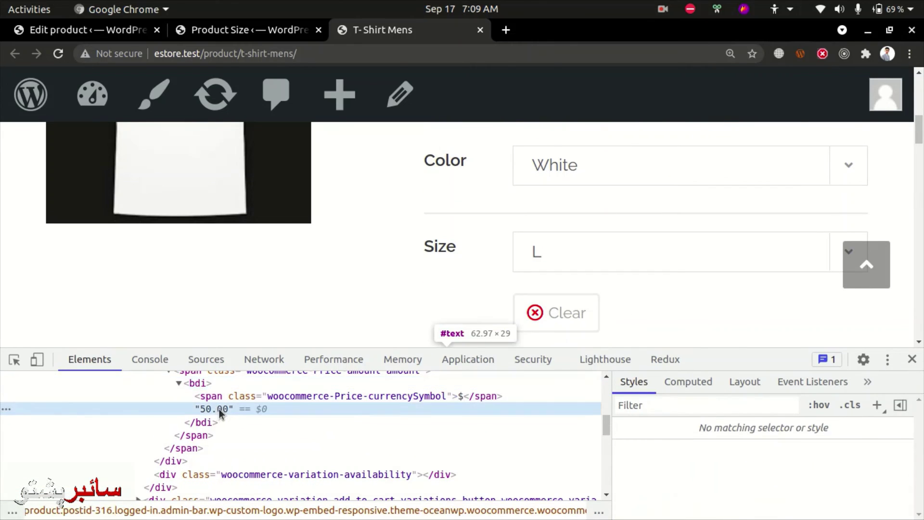
pyautogui.click(201, 384)
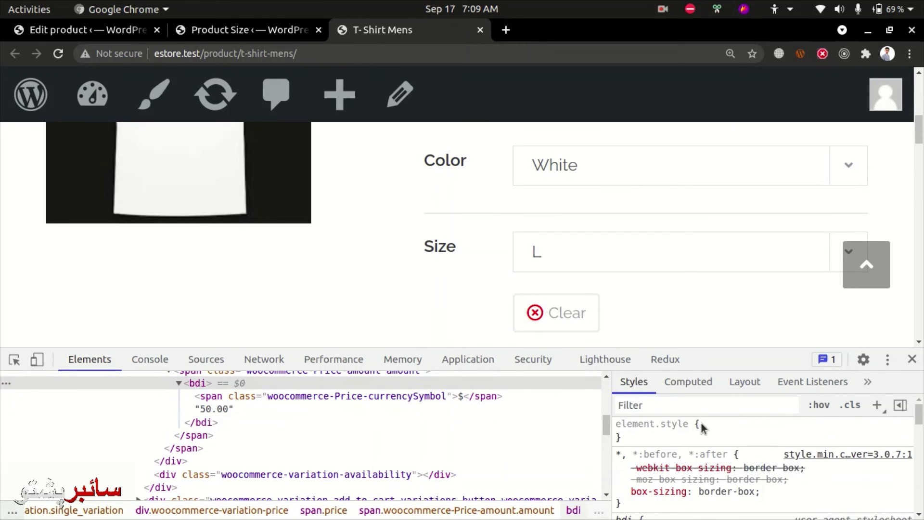
# Step: Set the price's bdi element to a font-size of 4rem and check it on the product page
pyautogui.click(700, 423)
pyautogui.write('font-size: ;')
pyautogui.press('Tab')
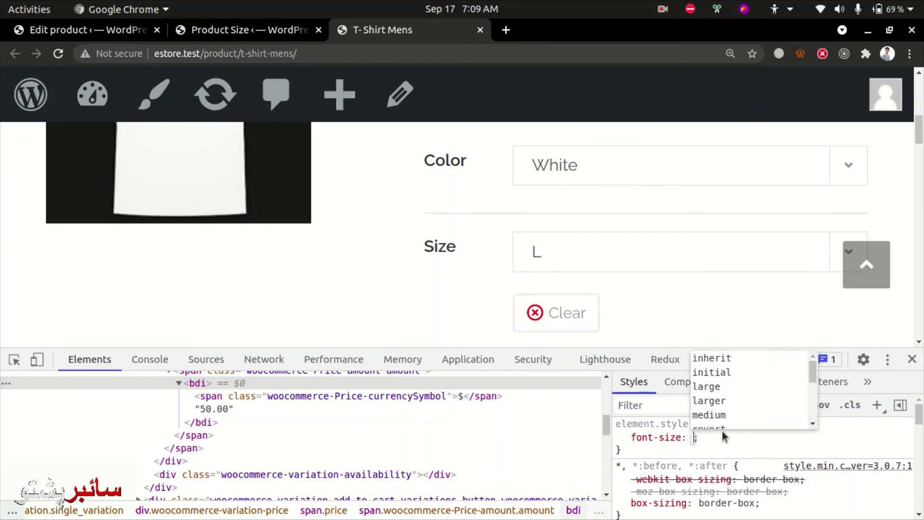
pyautogui.write('4rem')
pyautogui.press('Return')
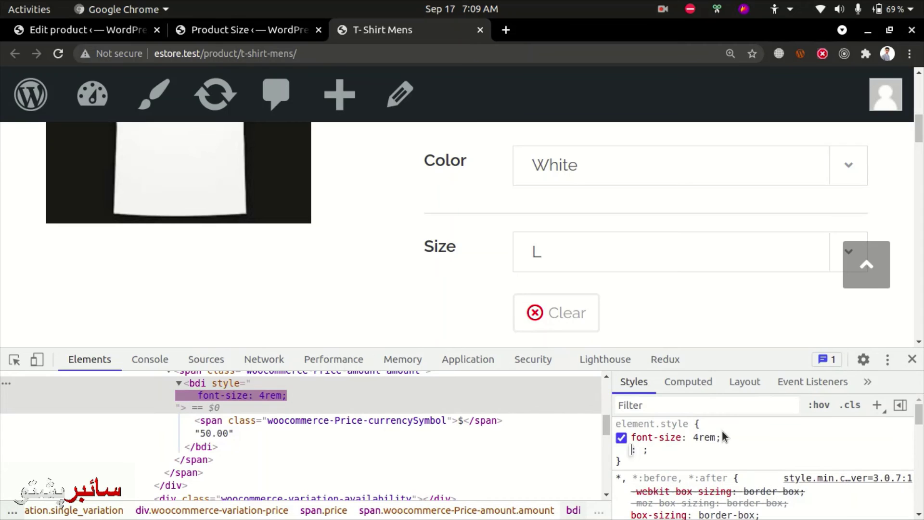
pyautogui.scroll(-1, 492, 286)
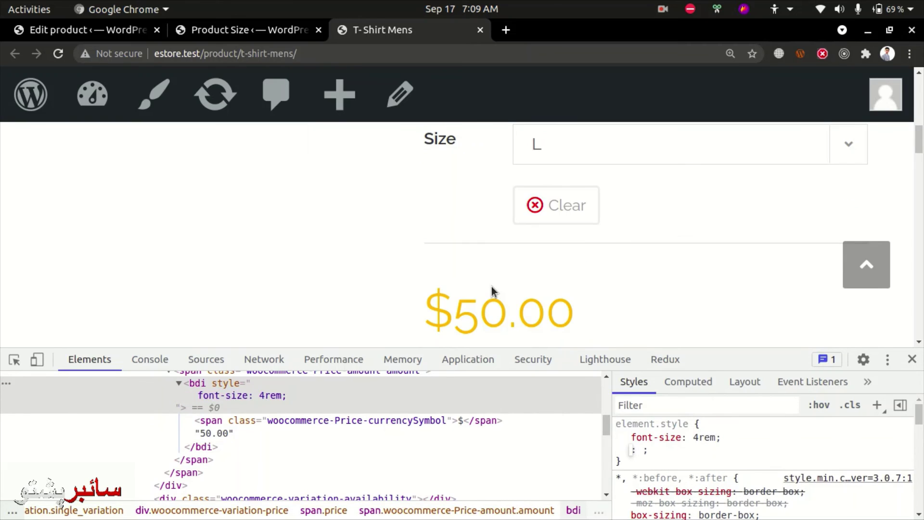
# Step: Close the developer tools and reset the page zoom to 100%
pyautogui.click(912, 361)
pyautogui.hotkey('ctrl', '-')
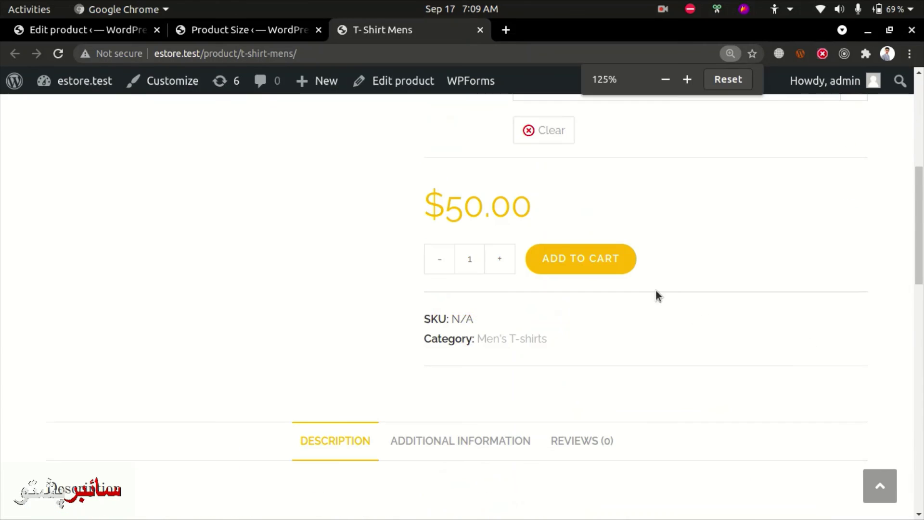
pyautogui.click(715, 80)
pyautogui.scroll(1, 529, 279)
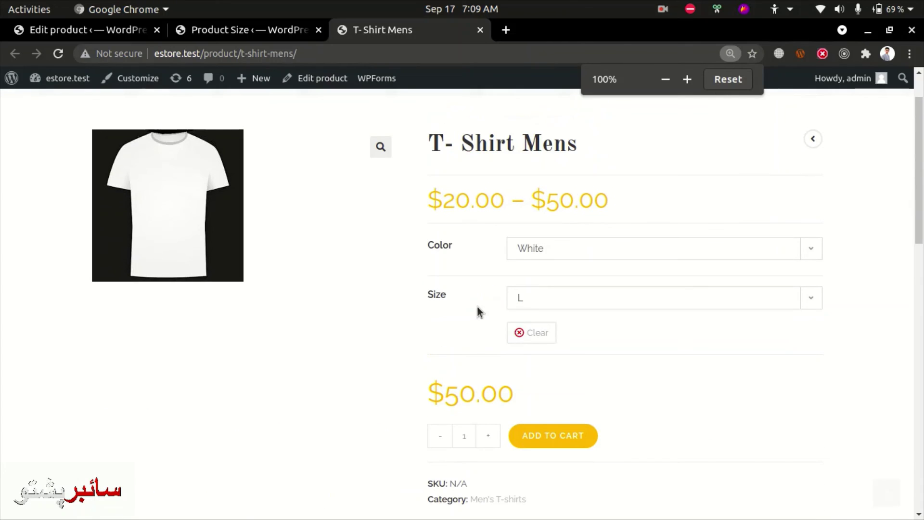
# Step: Choose sizes M and S for the White T-shirt in turn to check each variation's price
pyautogui.click(559, 295)
pyautogui.click(562, 340)
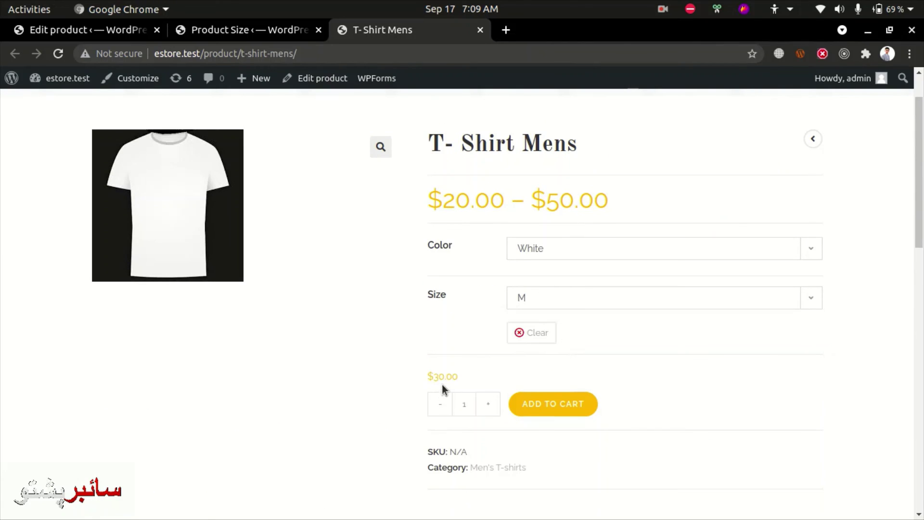
pyautogui.click(565, 301)
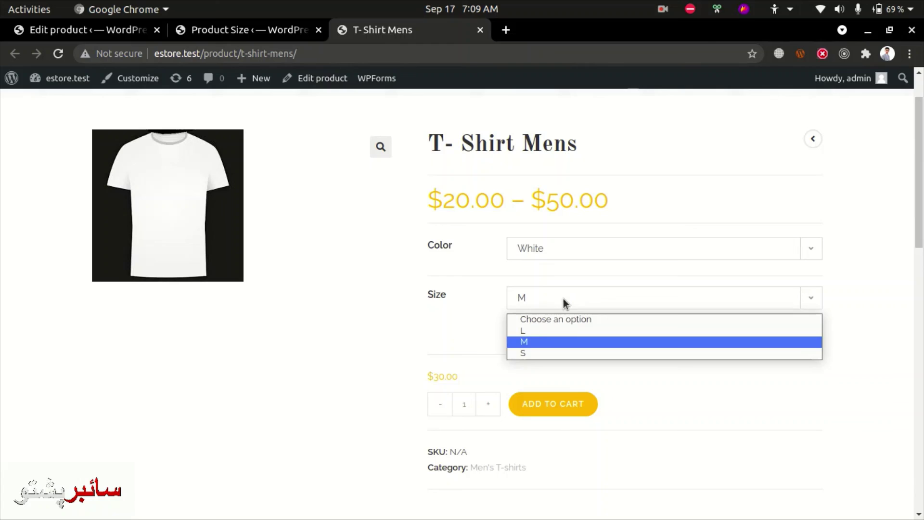
pyautogui.click(539, 355)
pyautogui.moveTo(450, 371); pyautogui.dragTo(432, 374)
pyautogui.click(499, 371)
# Step: Choose Black as the Color and check the image and price for sizes S, L and M
pyautogui.click(558, 271)
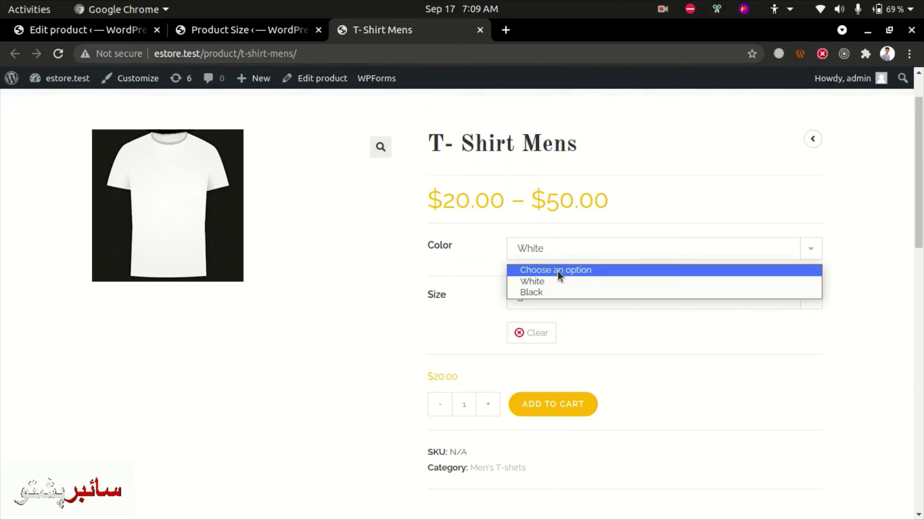
pyautogui.click(551, 291)
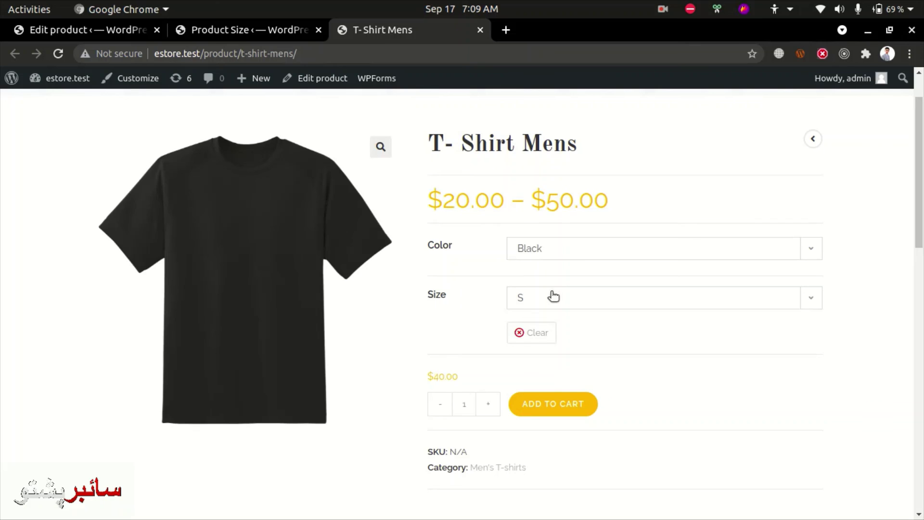
pyautogui.click(609, 294)
pyautogui.click(580, 333)
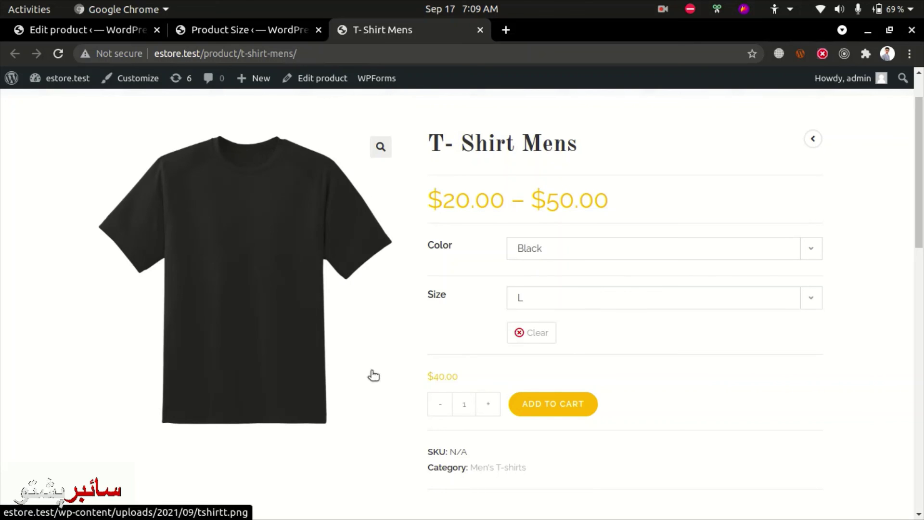
pyautogui.click(610, 302)
pyautogui.click(592, 342)
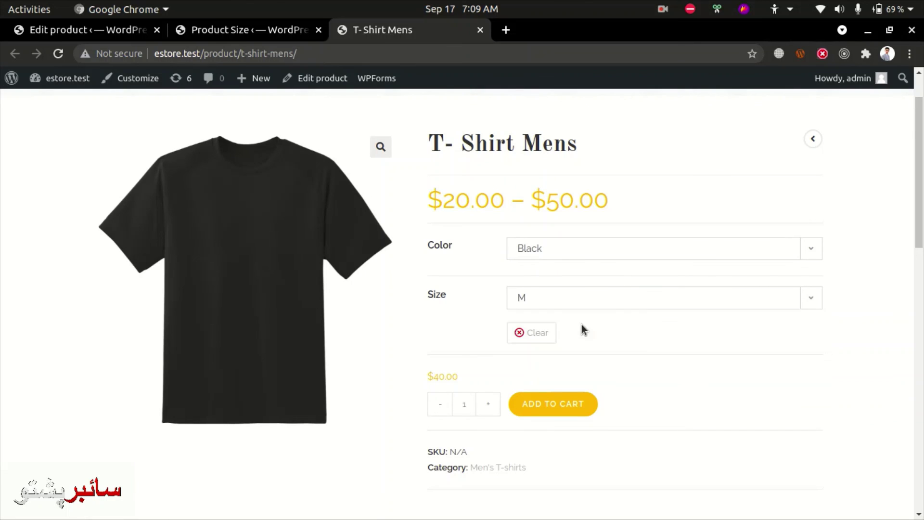
# Step: Reset the Color to its unselected option, choose White again, and check the product image and details
pyautogui.click(572, 260)
pyautogui.click(556, 267)
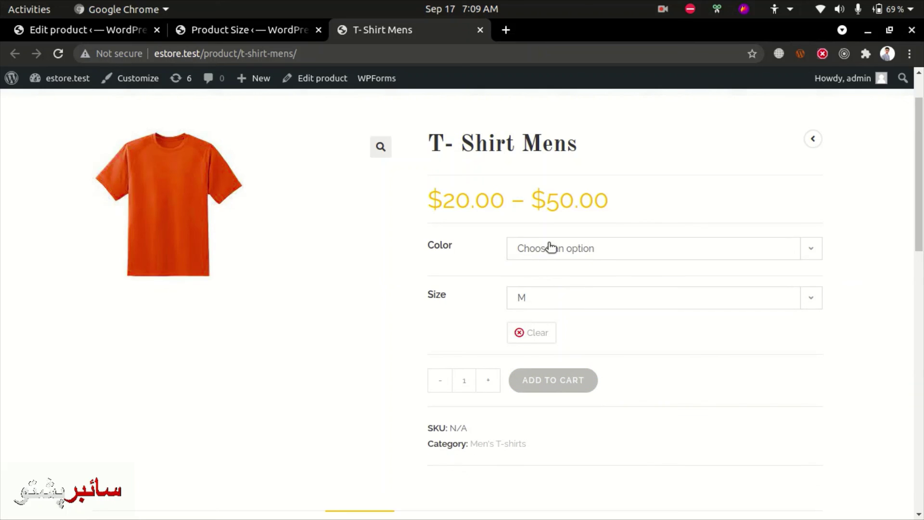
pyautogui.click(550, 248)
pyautogui.click(558, 281)
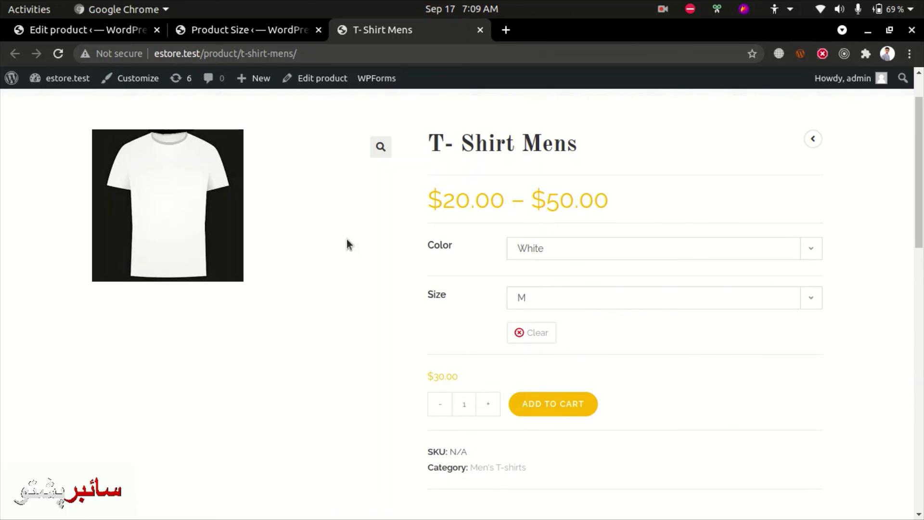
pyautogui.scroll(-3, 468, 420)
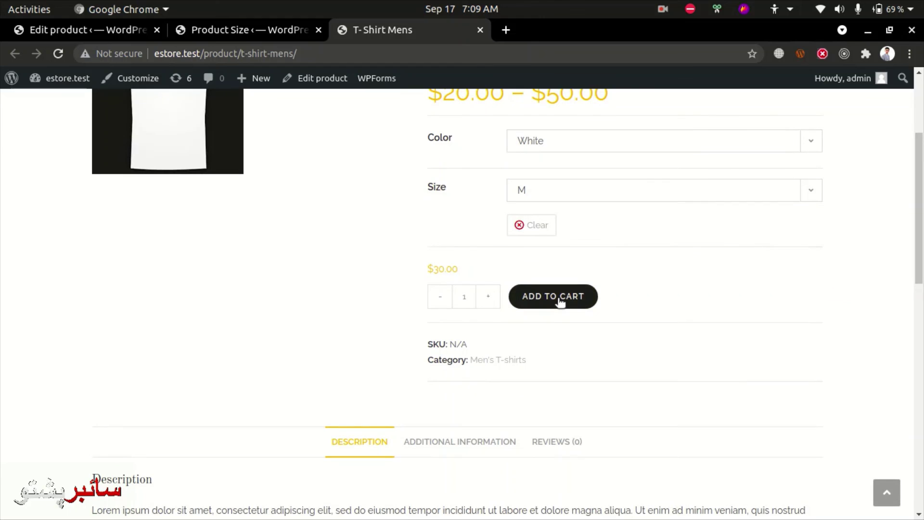
pyautogui.scroll(3, 433, 216)
# Step: Look at the Product Size terms in the admin tab, and return to the store page to highlight its price range
pyautogui.click(233, 29)
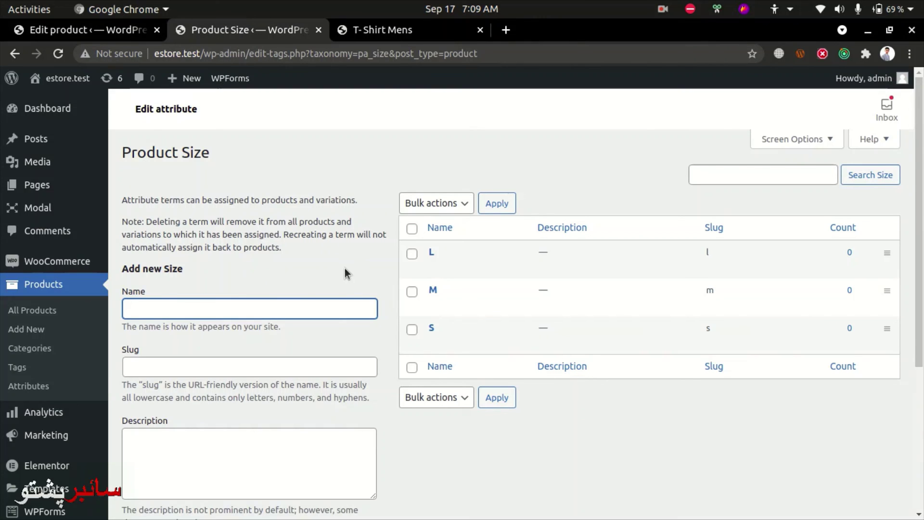
pyautogui.click(391, 33)
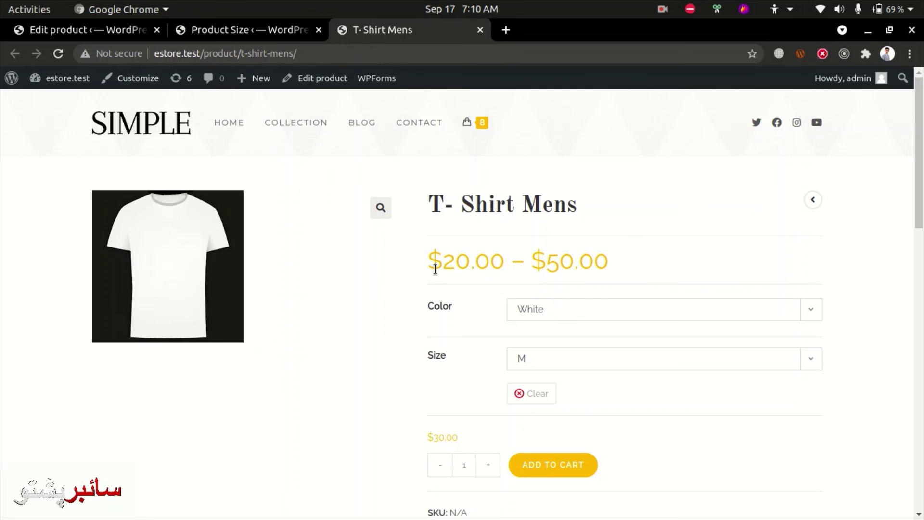
pyautogui.moveTo(443, 263); pyautogui.dragTo(638, 274)
pyautogui.click(496, 272)
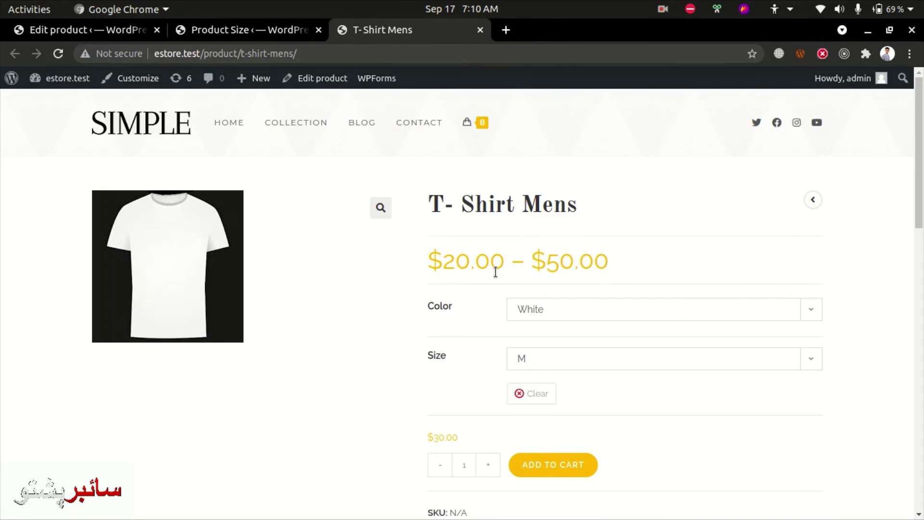